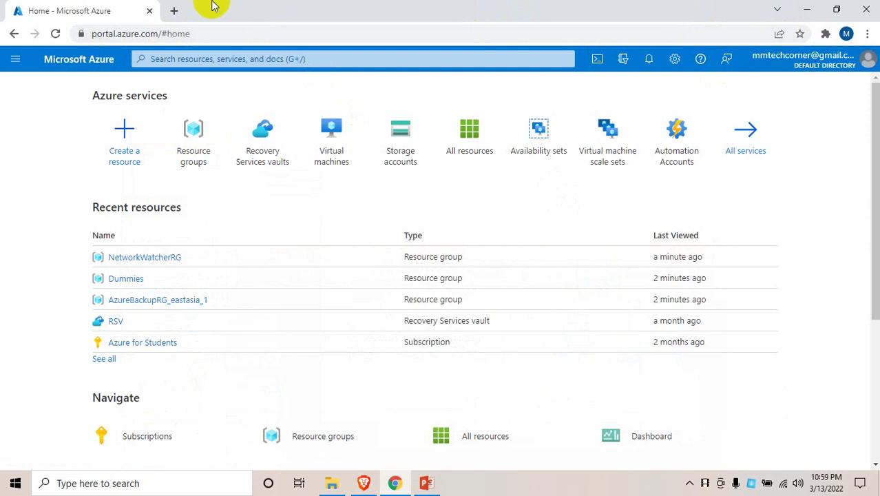
Load the Azure portal in a new tab and find Virtual machines through the portal search
left_click(174, 11)
type("portal.azure.com")
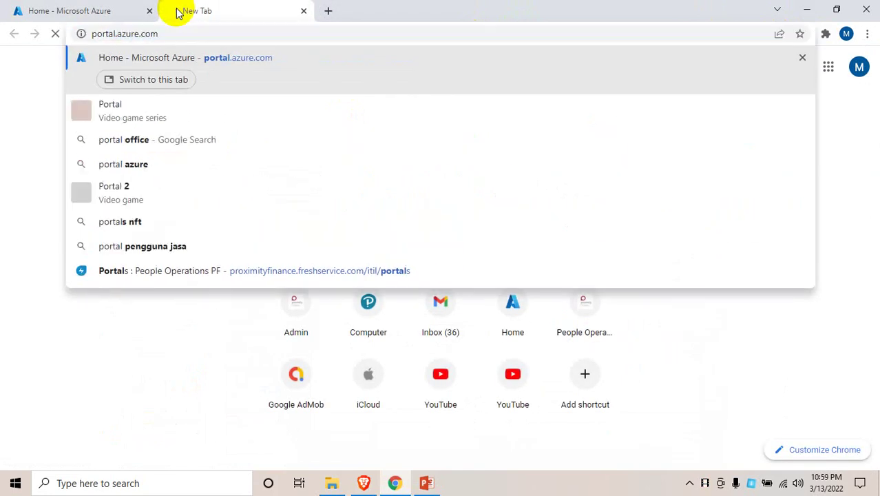
key("Return")
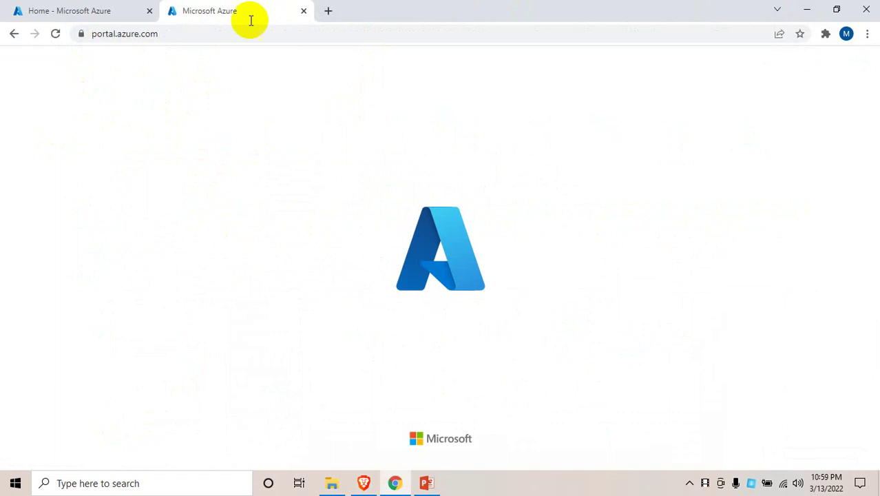
left_click(149, 12)
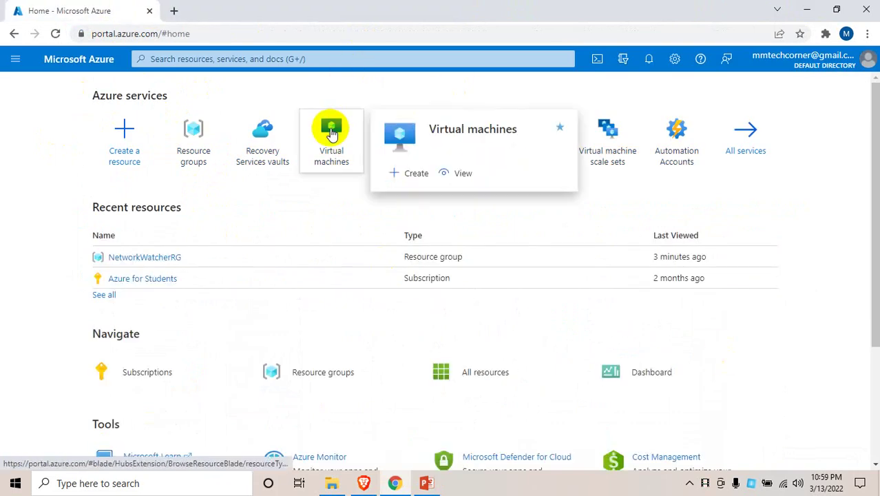
left_click(331, 133)
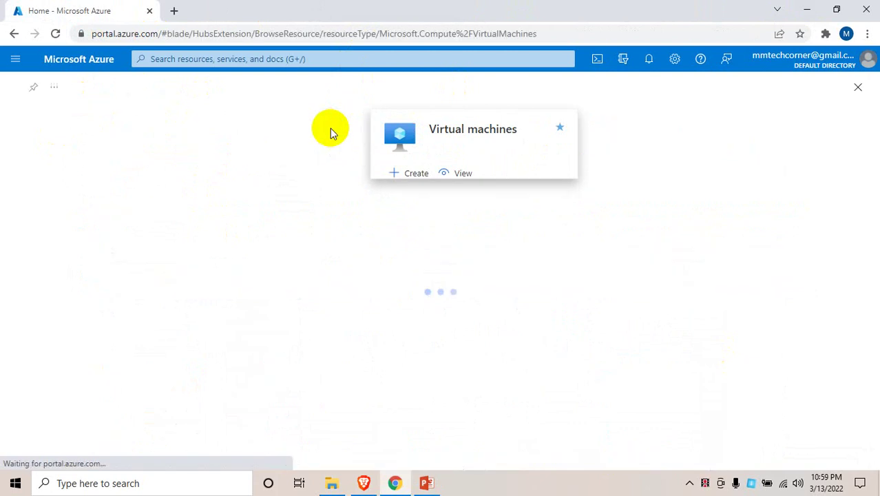
left_click(350, 57)
type("virt")
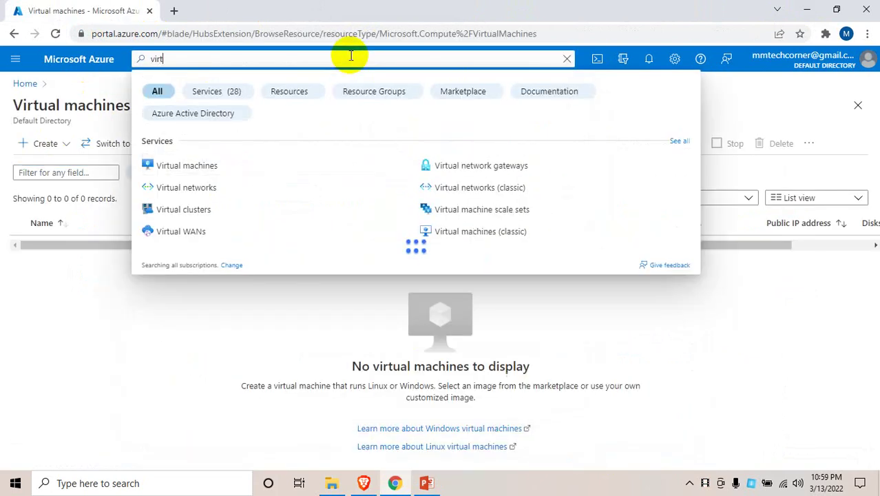
type("ual ma")
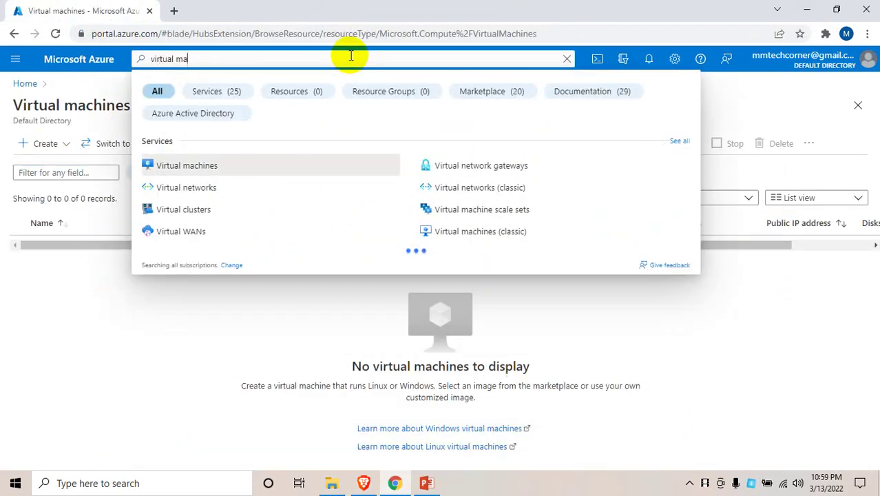
type("chines")
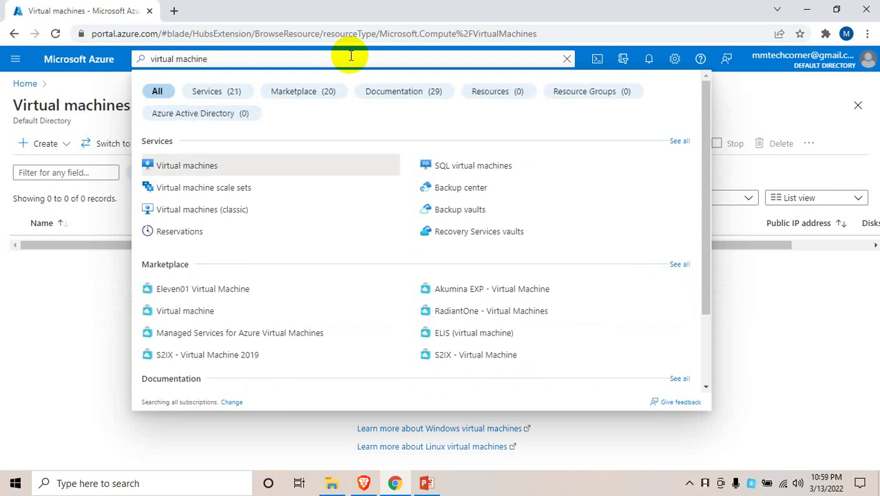
left_click(177, 161)
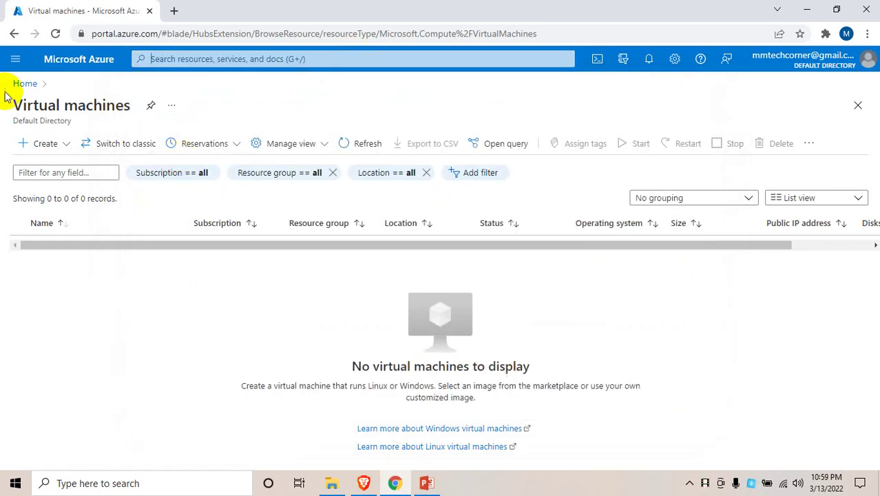
Reach Virtual machines via All services > Compute and choose to create a single virtual machine
left_click(16, 60)
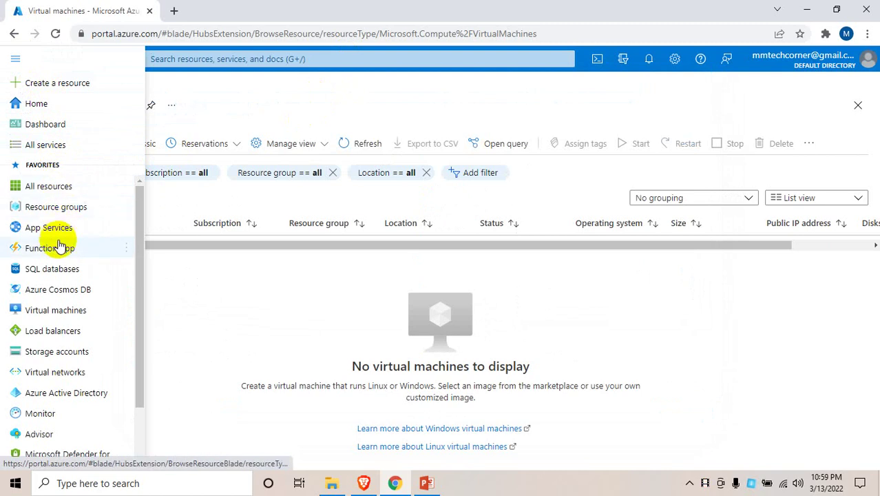
left_click(64, 144)
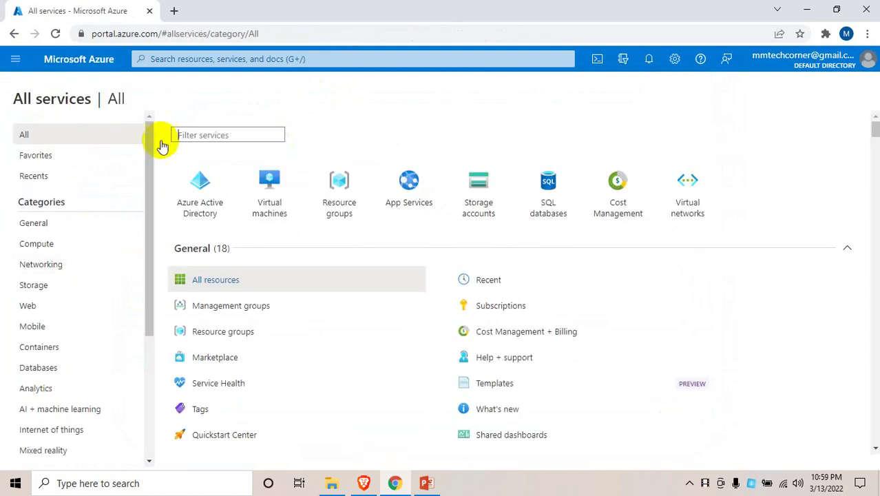
left_click(54, 245)
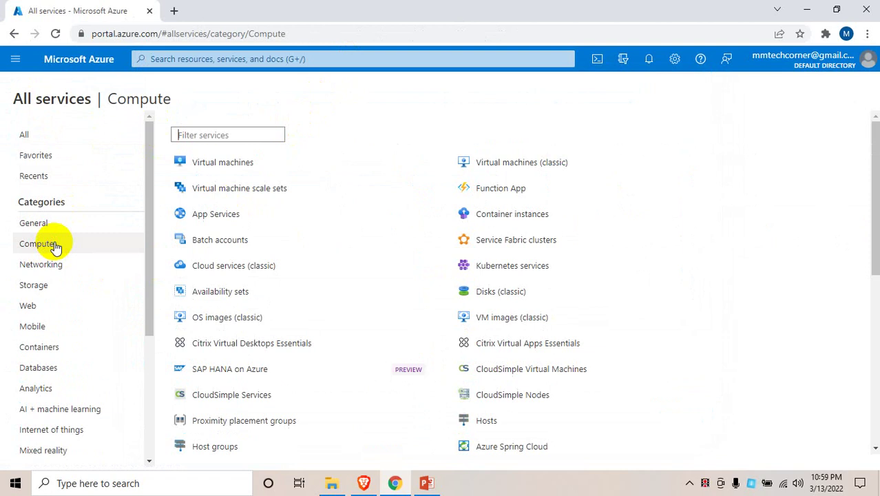
left_click(229, 166)
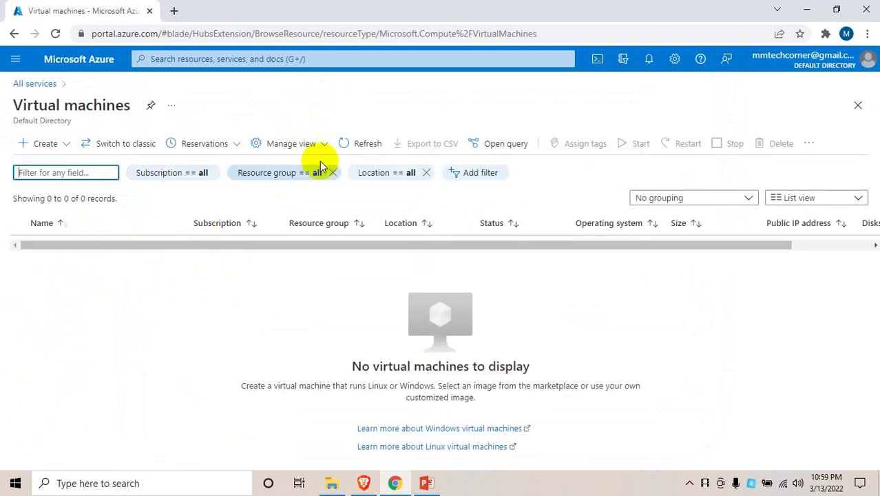
left_click(43, 147)
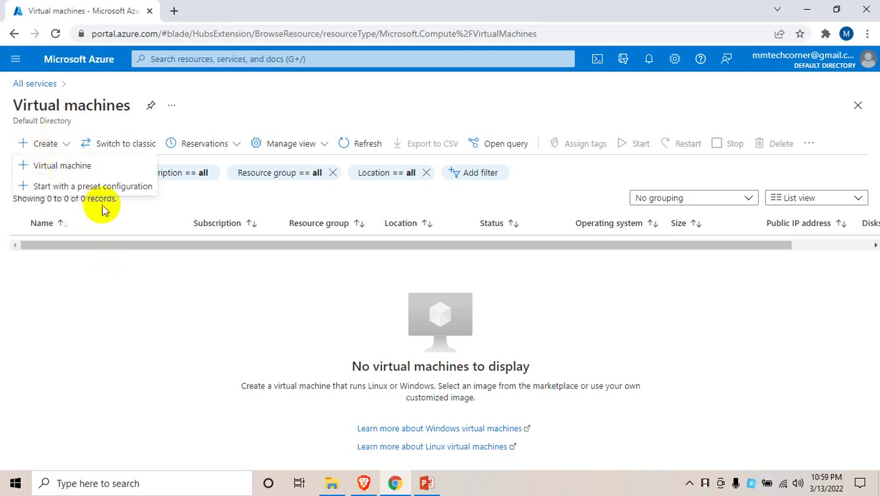
left_click(94, 168)
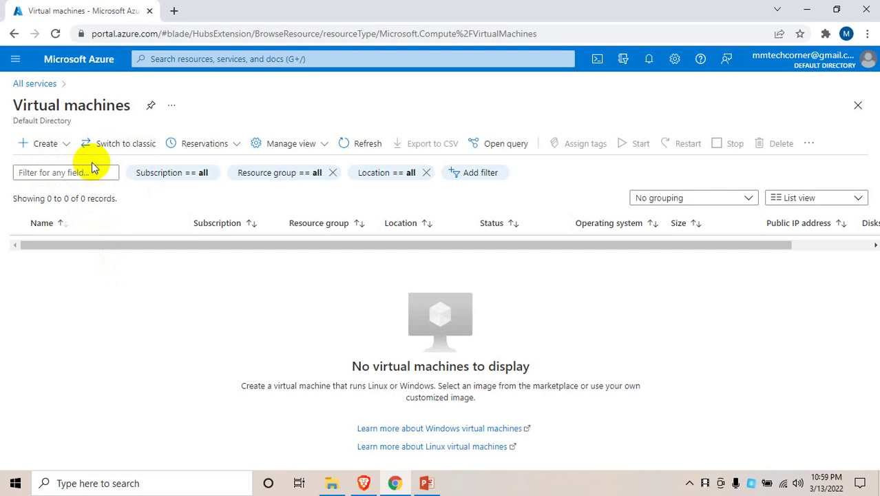
Start the new VM form and check the Azure for Students subscription and resource group choices
left_click(44, 146)
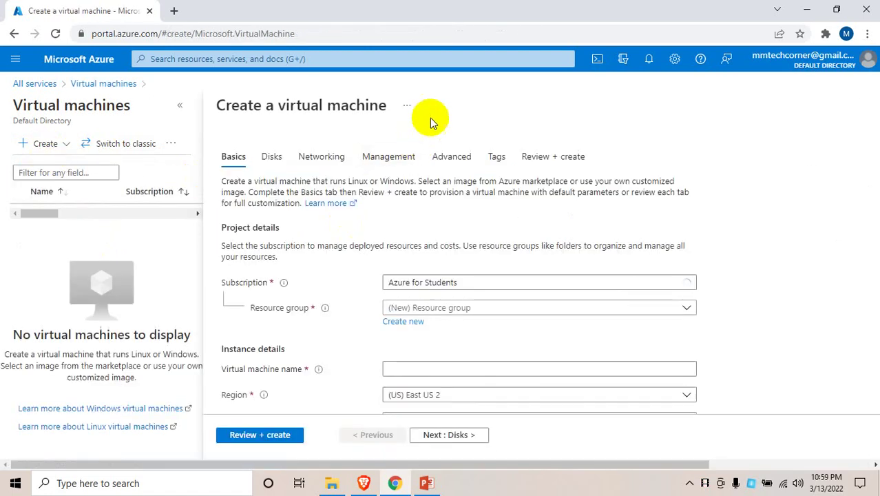
scroll(386, 237, "down", 1)
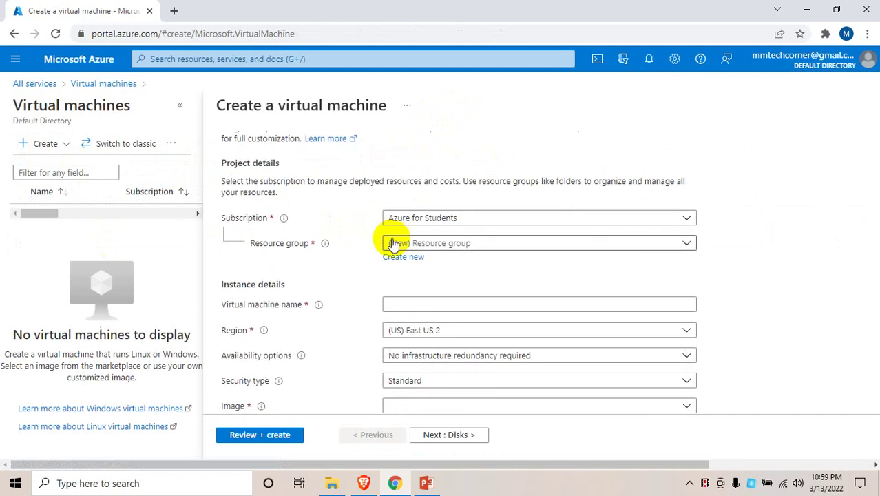
left_click(529, 221)
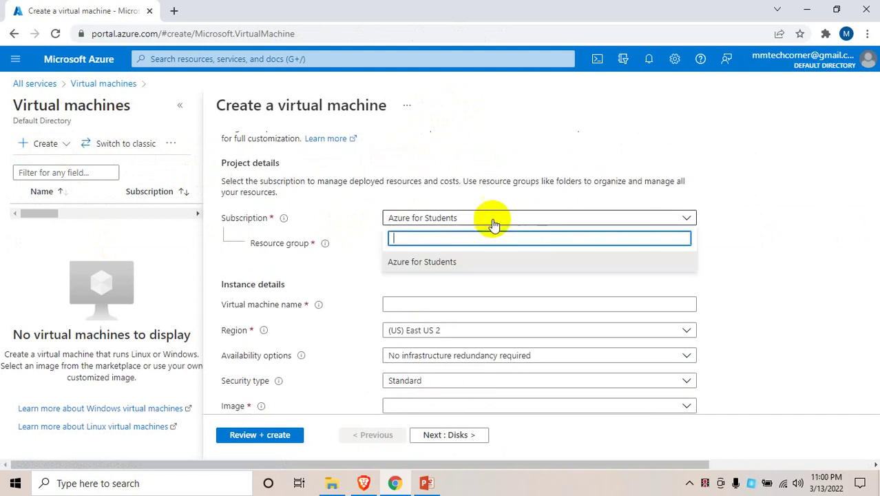
left_click(725, 207)
left_click(474, 247)
left_click(476, 248)
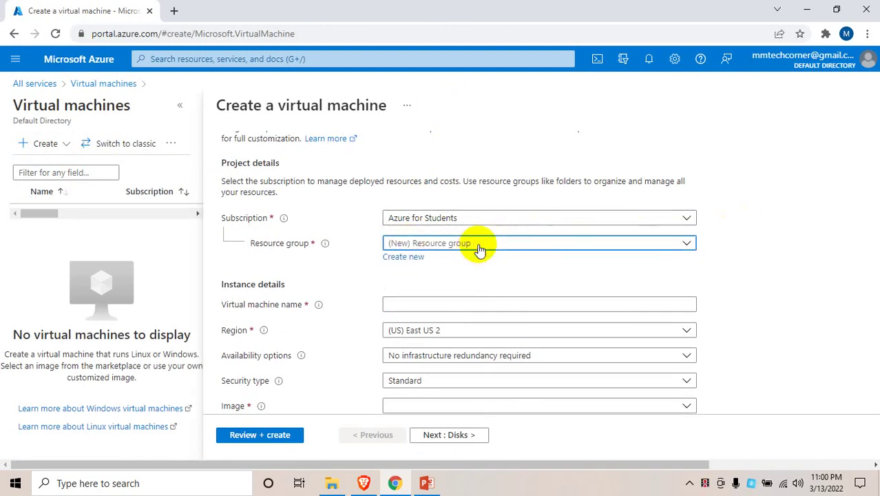
Create the new resource group Dummies and name the virtual machine Testvm
left_click(413, 257)
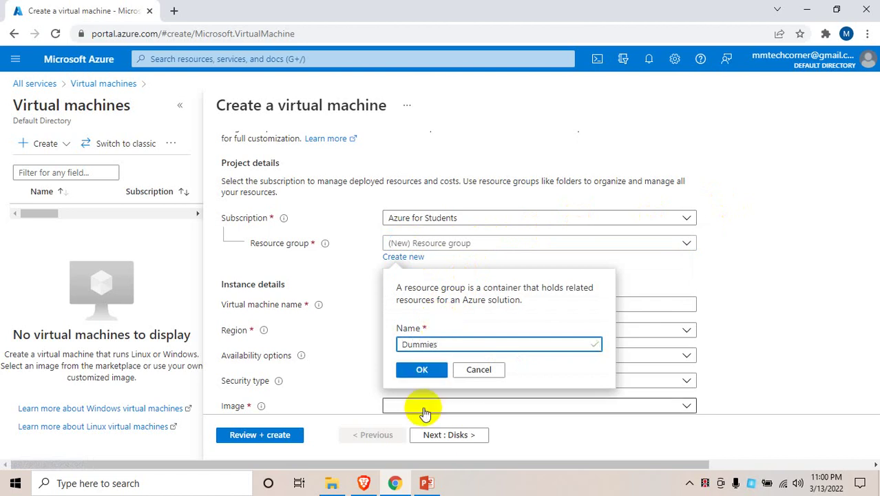
left_click(422, 370)
left_click(435, 310)
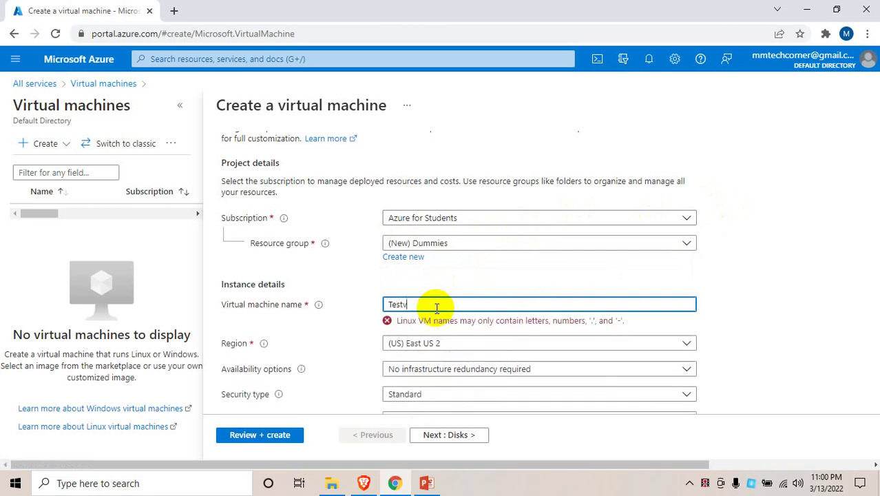
scroll(436, 324, "down", 2)
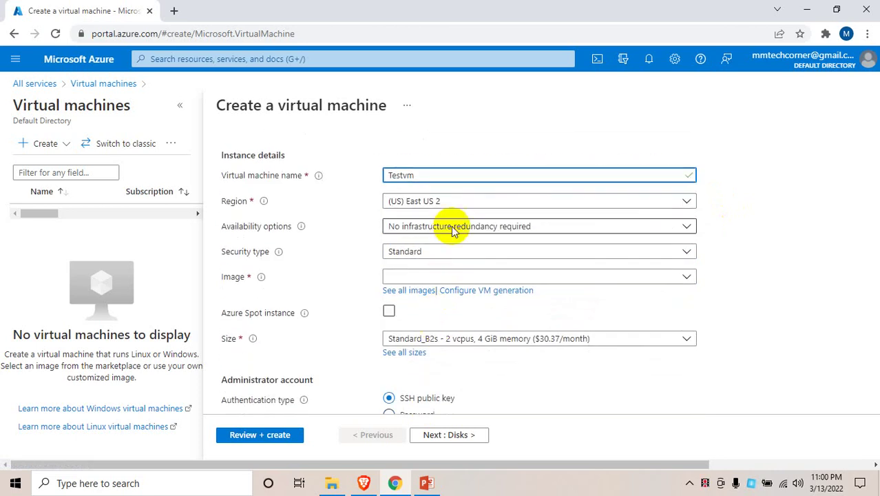
Set the VM region to (Asia Pacific) Southeast Asia
left_click(471, 206)
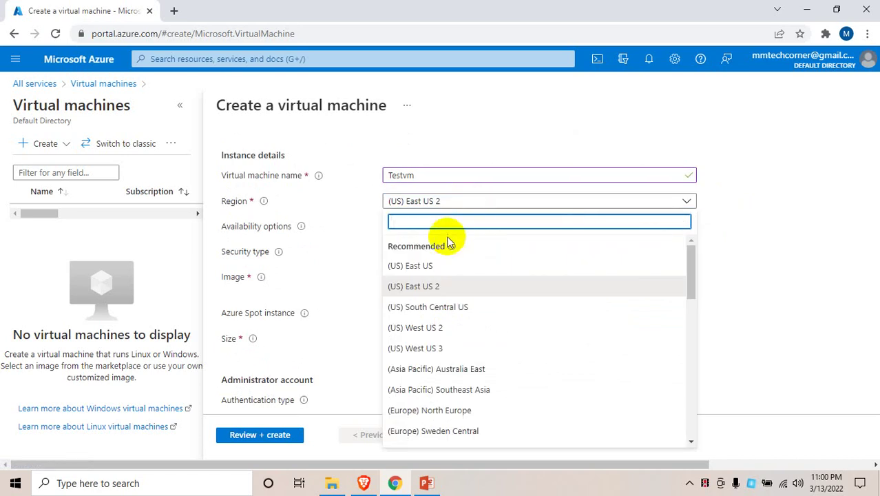
type("soth")
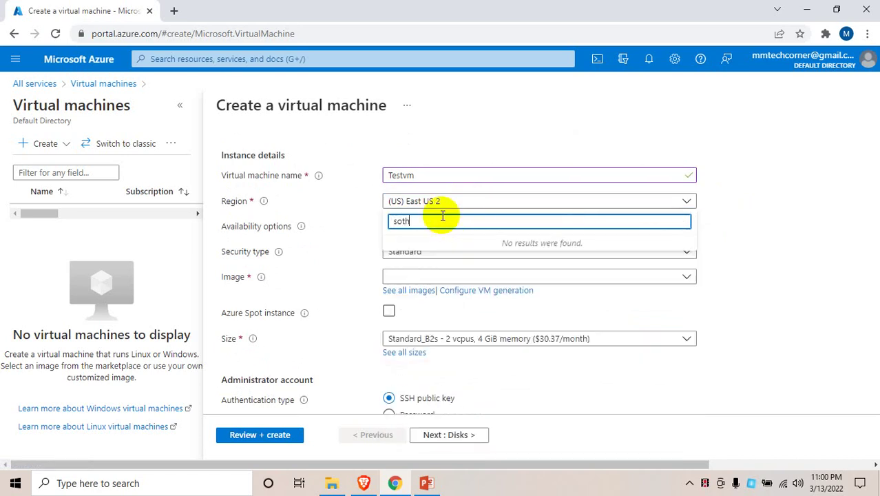
key("BackSpace")
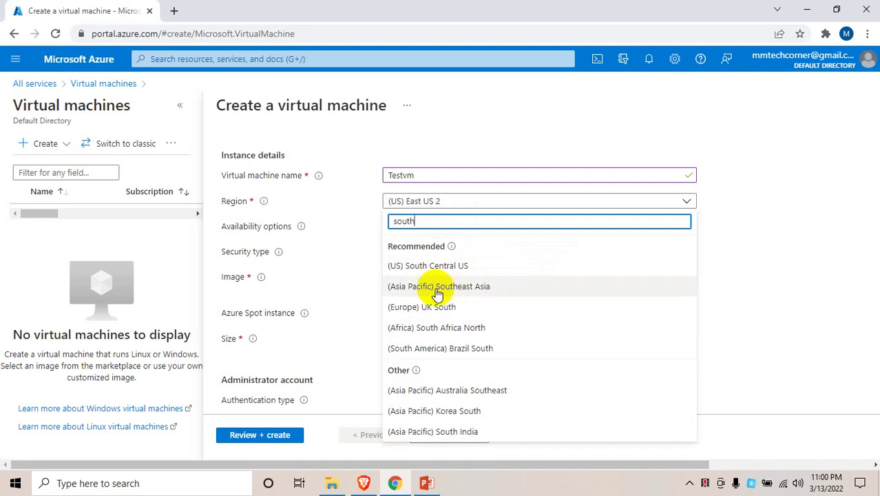
left_click(463, 288)
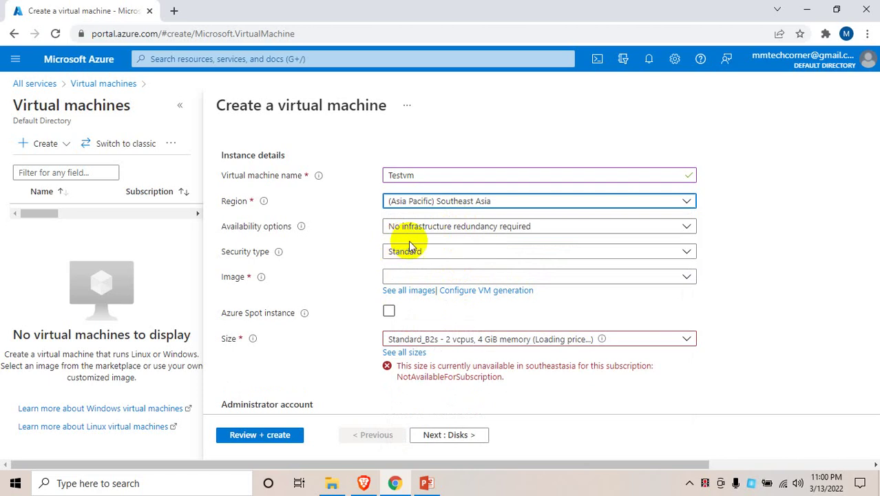
Try the availability zone and availability set options, finding no existing availability set
left_click(442, 226)
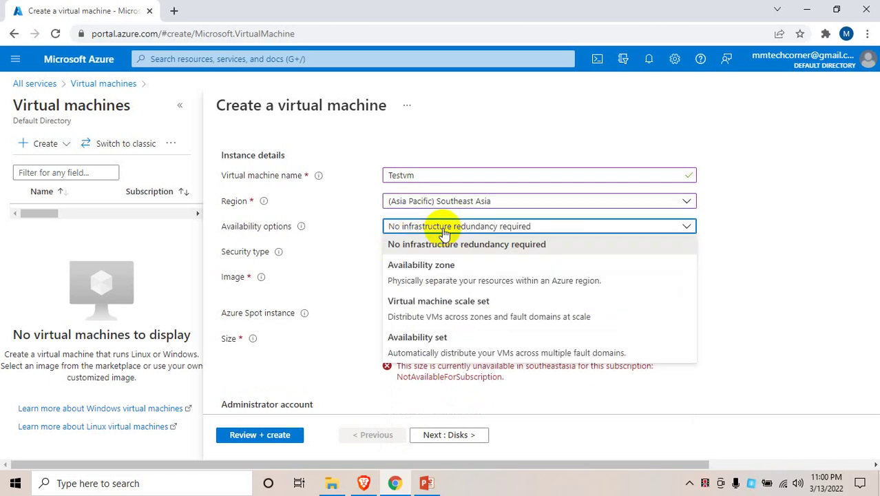
left_click(451, 273)
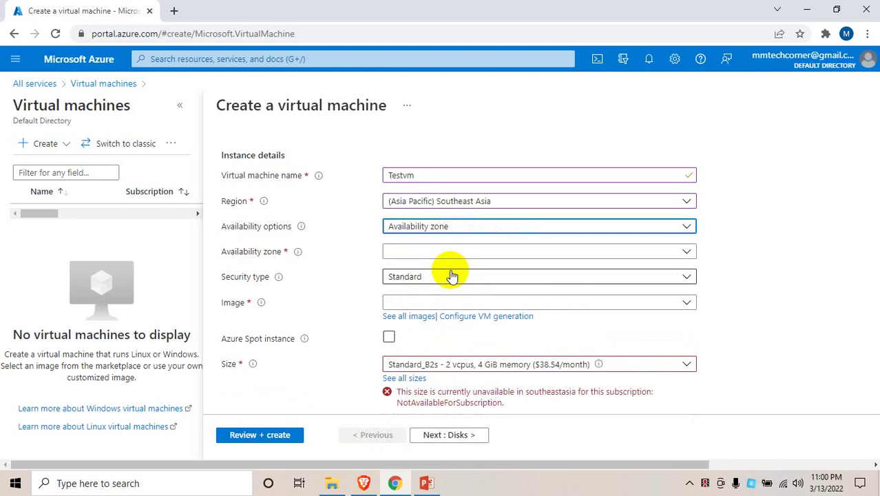
left_click(523, 252)
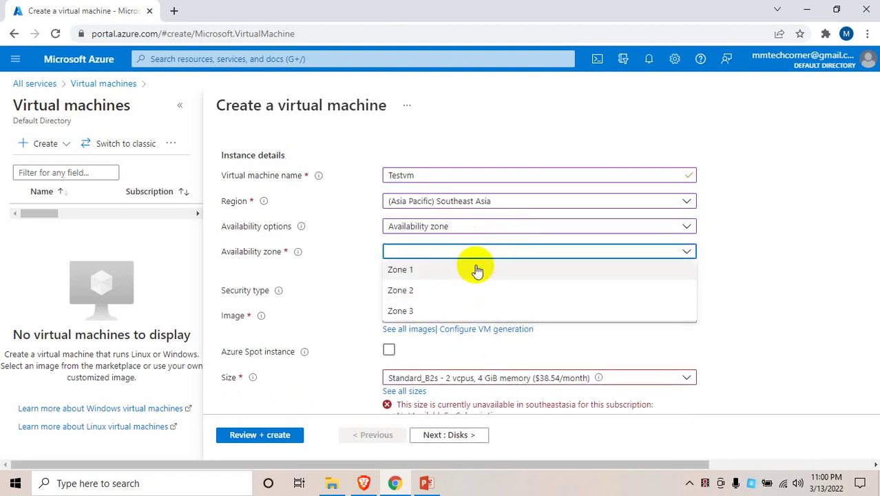
left_click(490, 228)
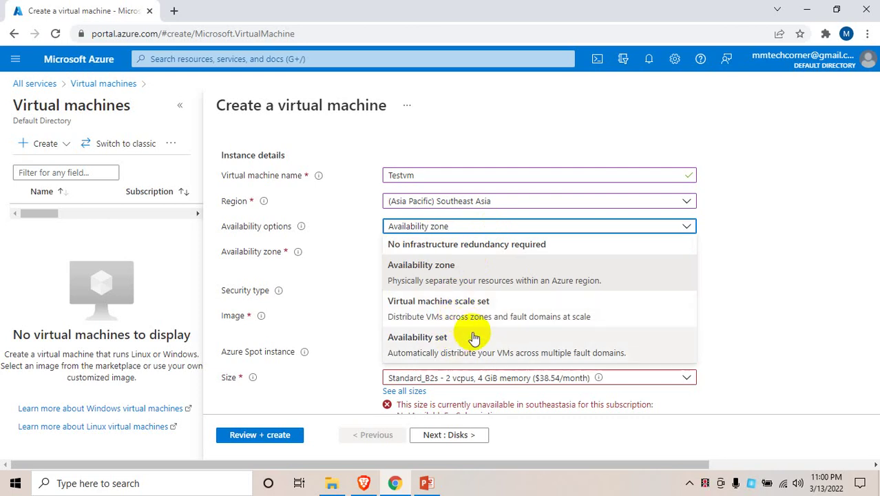
left_click(480, 342)
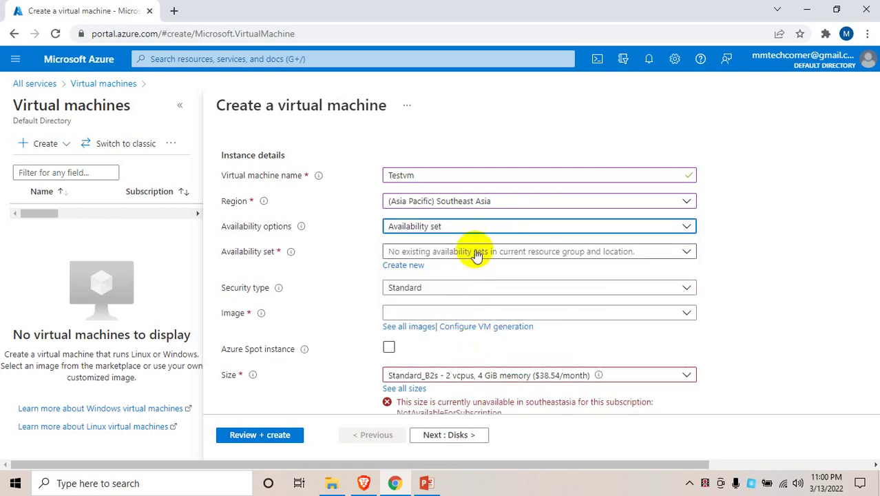
left_click(489, 251)
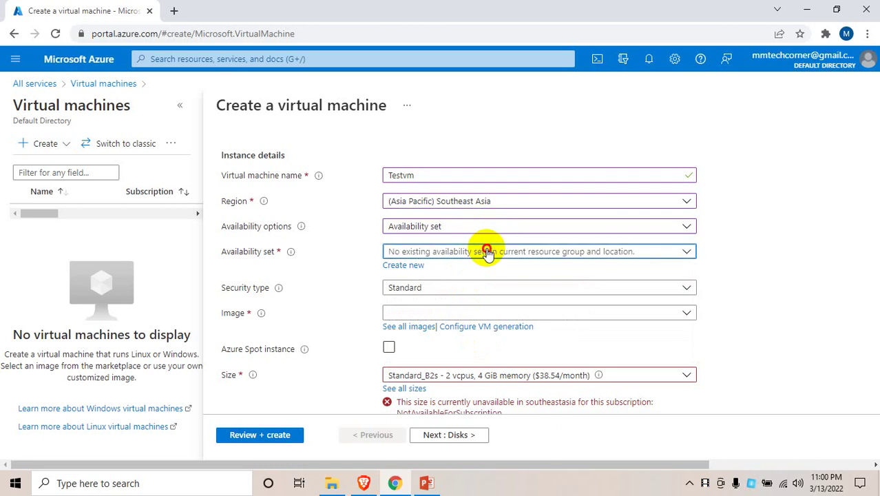
left_click(349, 265)
Choose 'No infrastructure redundancy required' and keep the Standard security type
left_click(443, 230)
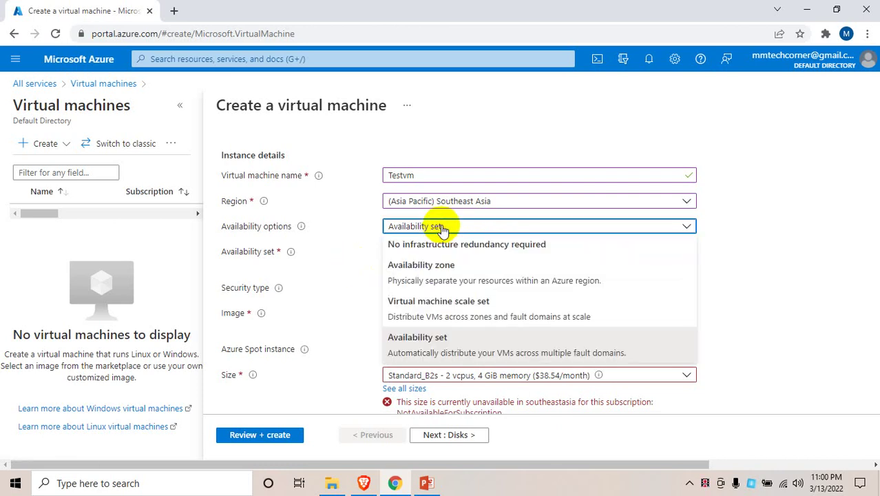
left_click(445, 264)
left_click(446, 227)
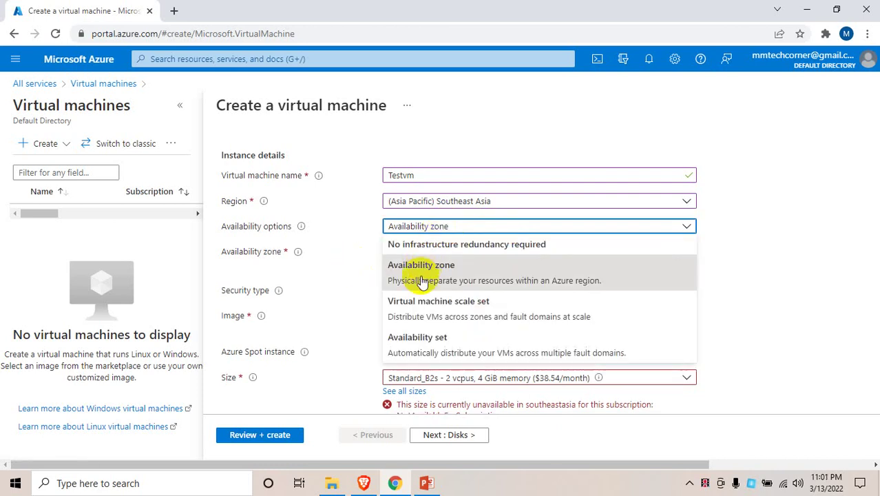
left_click(446, 243)
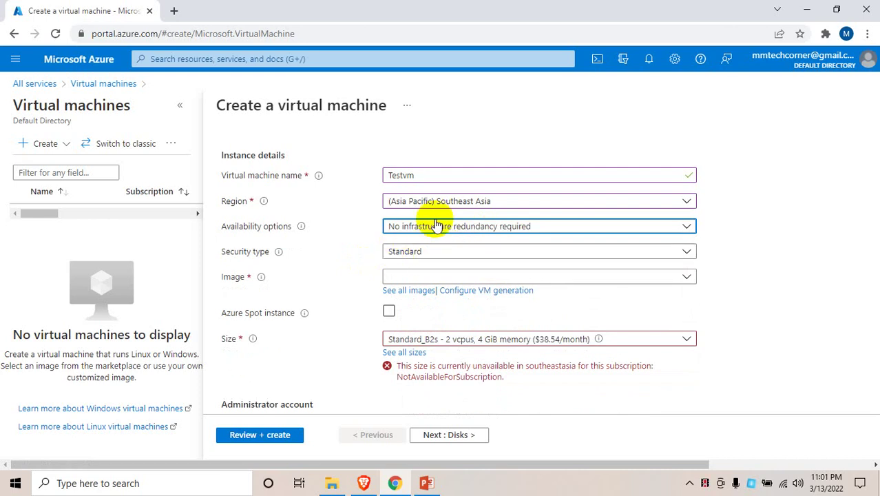
left_click(472, 257)
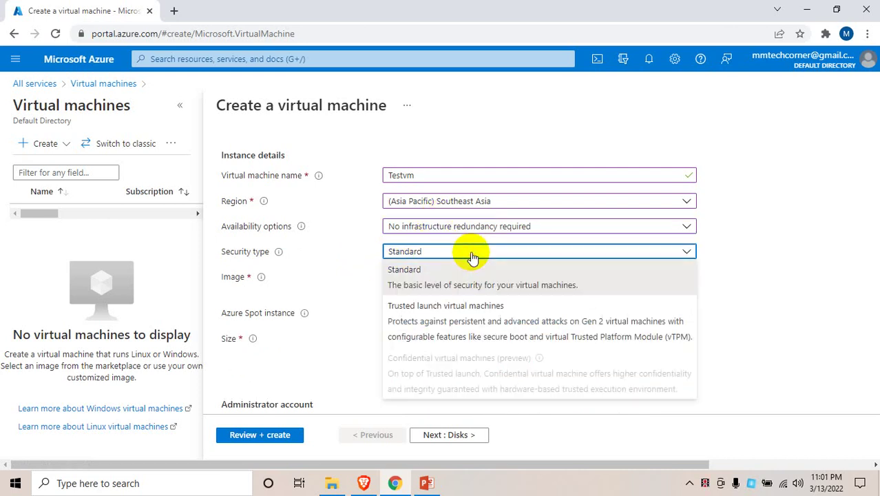
left_click(472, 255)
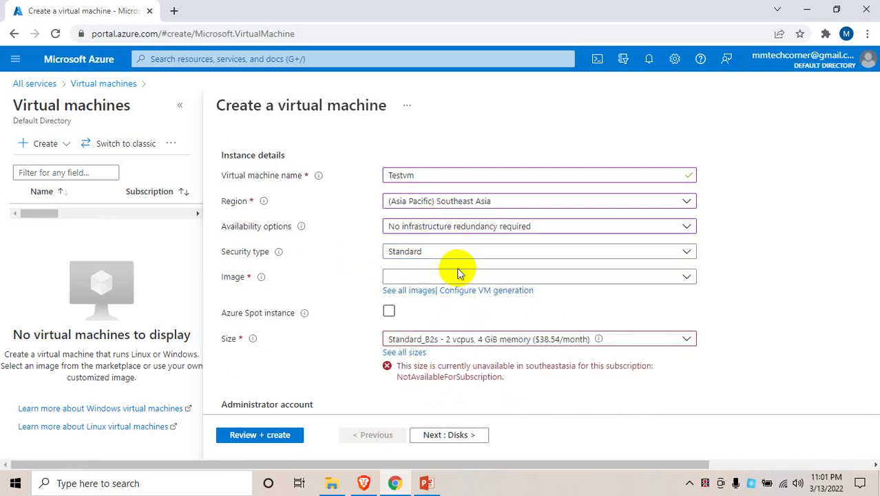
left_click(458, 277)
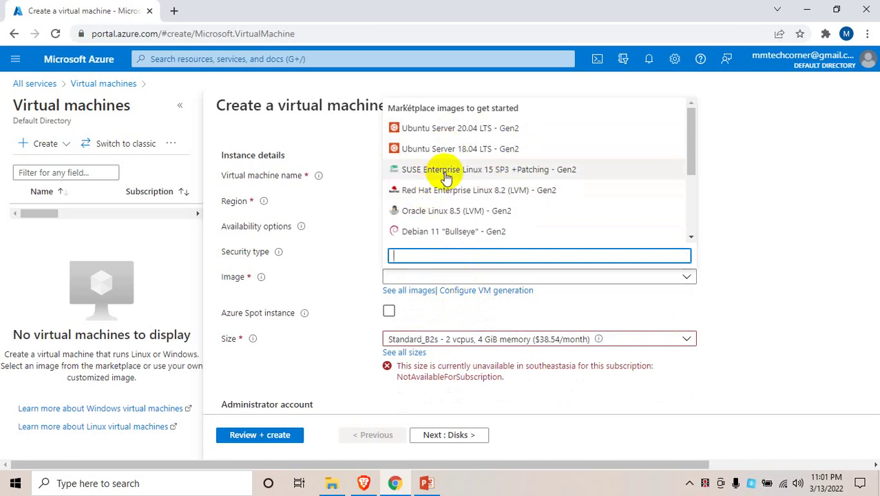
Pick the Windows Server 2022 Datacenter: Azure Edition image, trying Standard_DS1 before settling on Standard_DS2
scroll(456, 201, "down", 2)
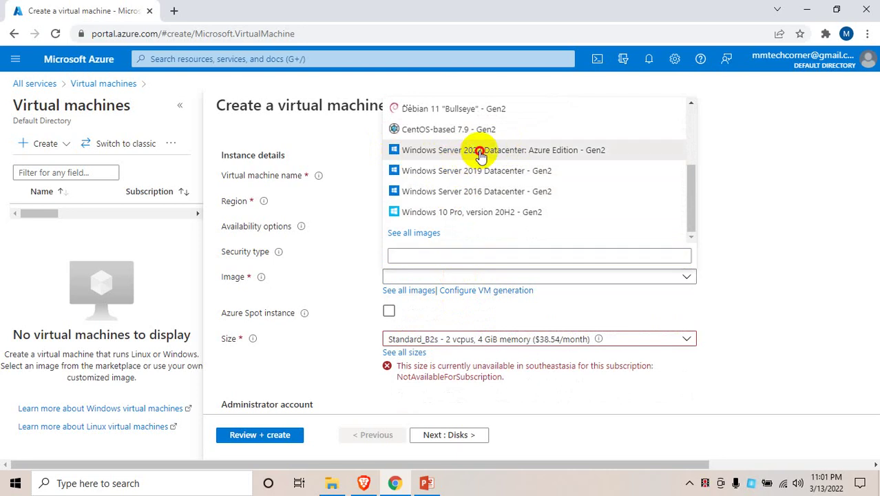
left_click(480, 152)
scroll(424, 298, "down", 1)
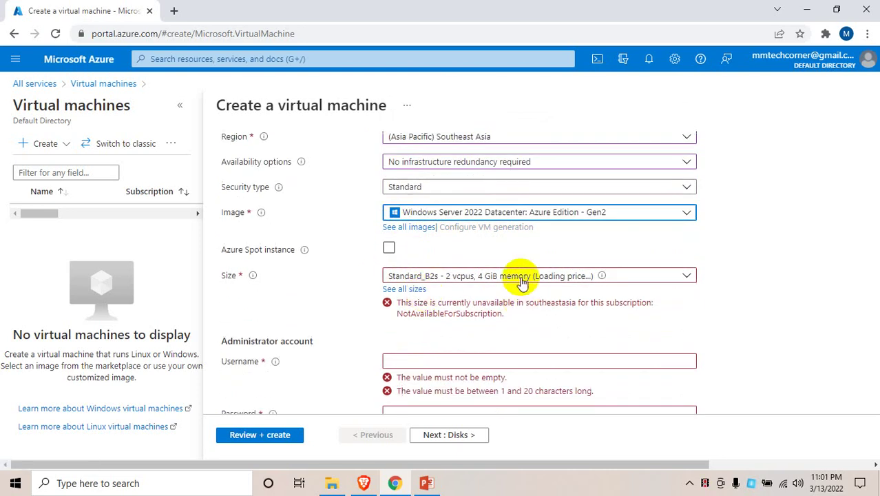
left_click(521, 279)
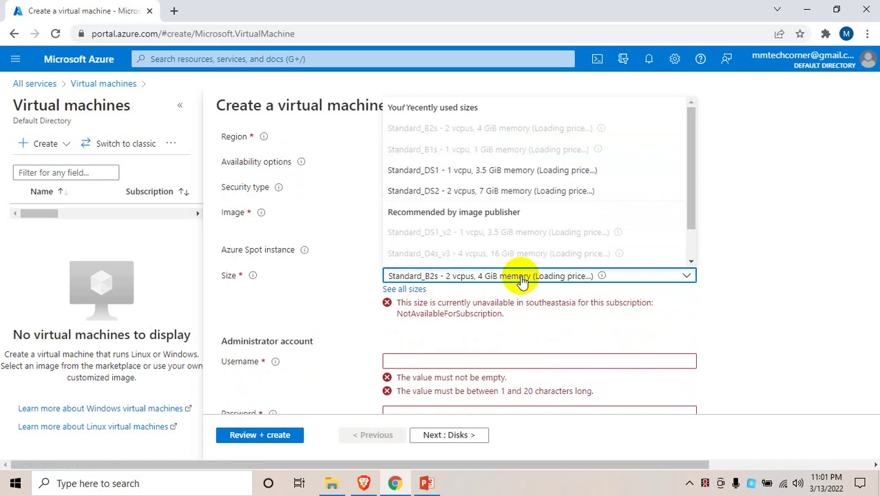
left_click(516, 171)
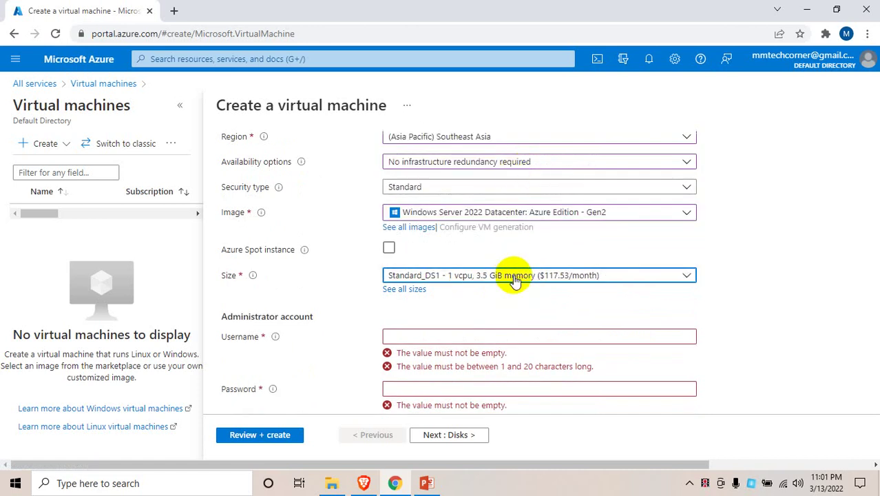
left_click(515, 279)
left_click(467, 191)
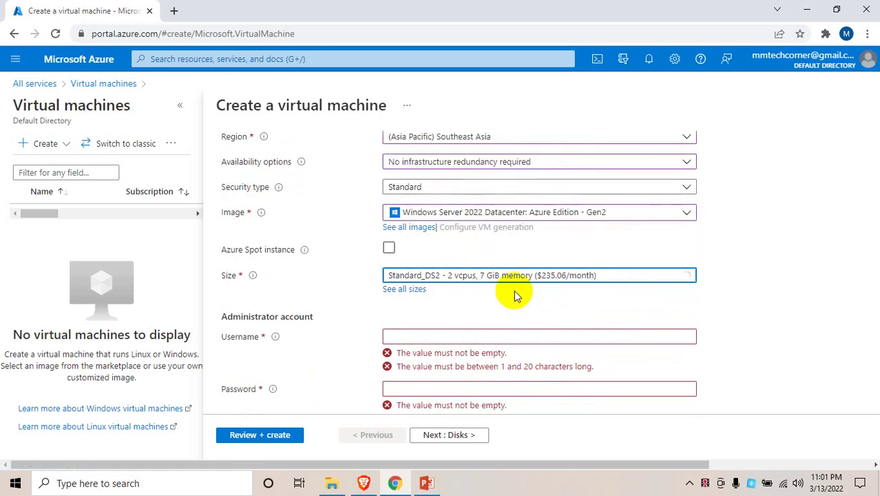
left_click(530, 275)
scroll(483, 198, "down", 2)
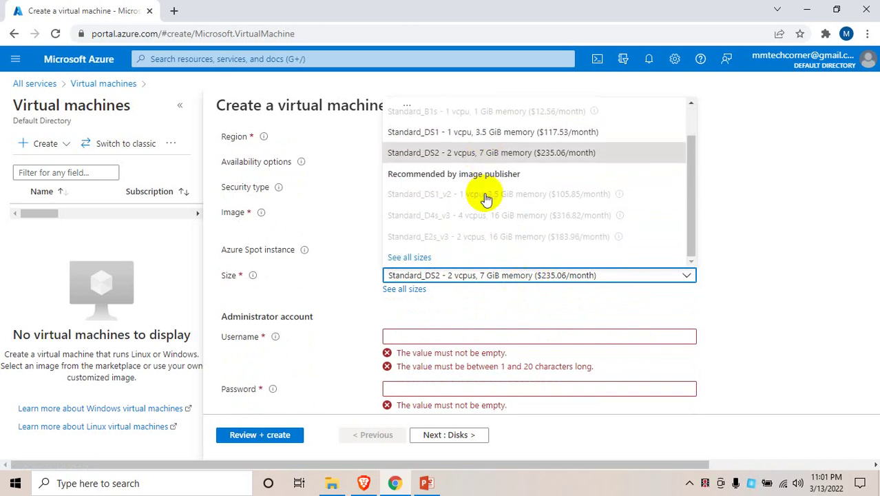
scroll(485, 199, "up", 2)
left_click(732, 220)
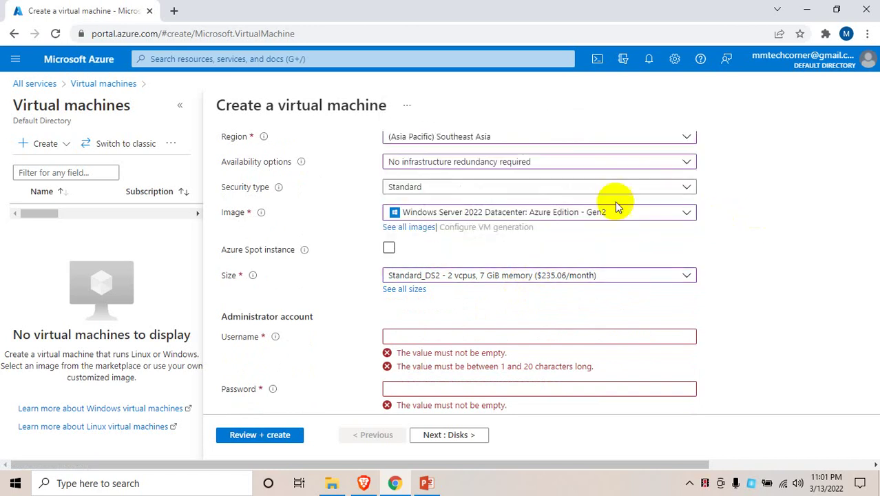
Switch the image to Windows Server 2016 Datacenter - Gen2 and bring up all 549 VM sizes
left_click(594, 215)
scroll(523, 375, "down", 2)
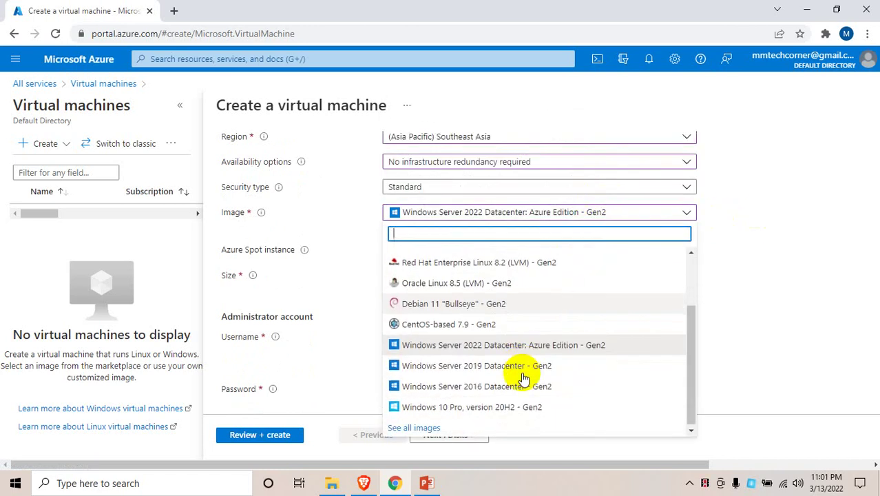
left_click(523, 384)
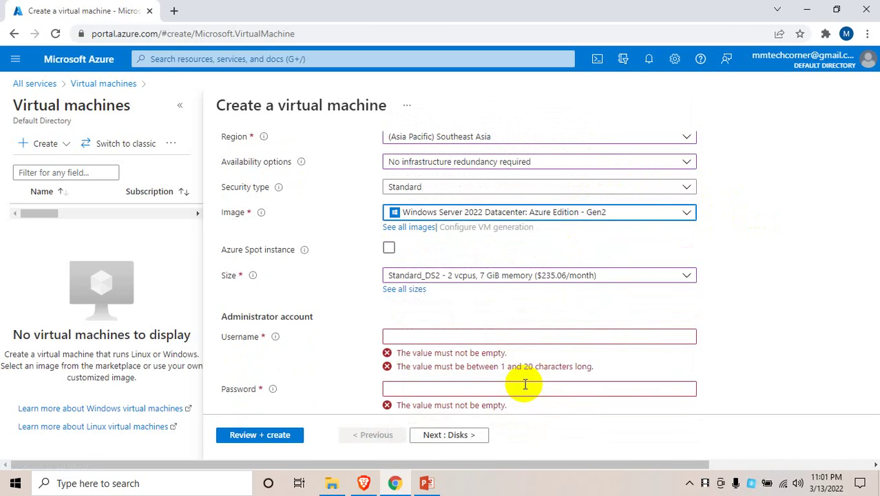
left_click(565, 272)
scroll(518, 235, "down", 1)
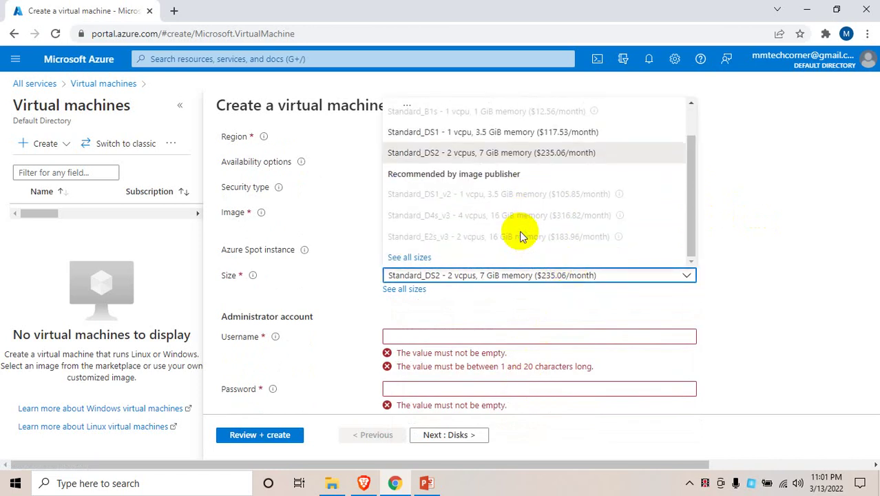
scroll(456, 272, "up", 1)
scroll(421, 255, "down", 1)
left_click(418, 256)
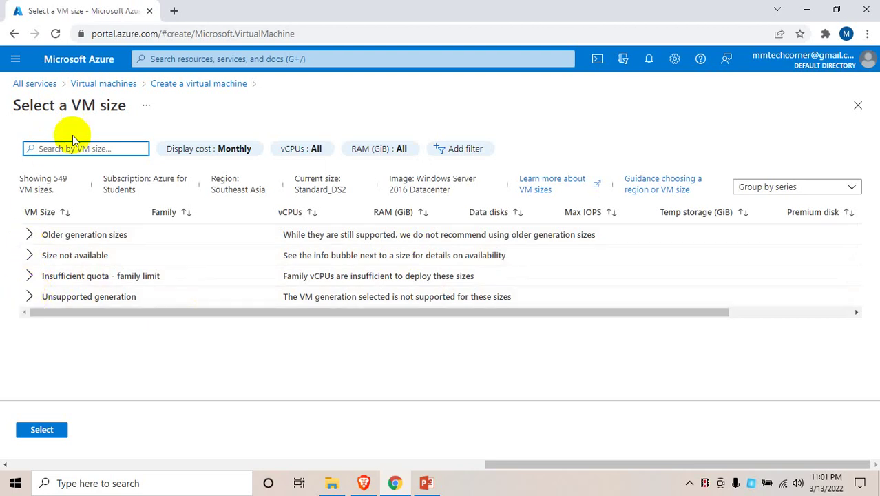
Review the older generation sizes, then change the region to (Asia Pacific) East Asia
left_click(30, 234)
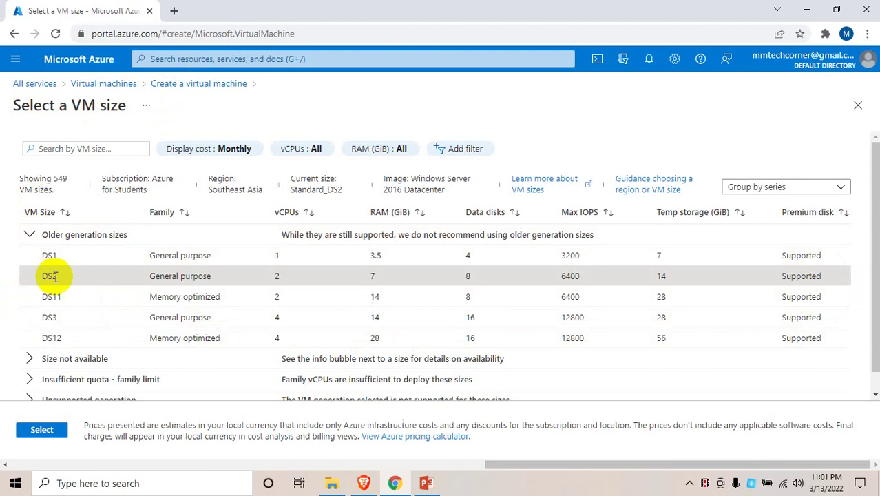
scroll(42, 344, "down", 1)
left_click(196, 84)
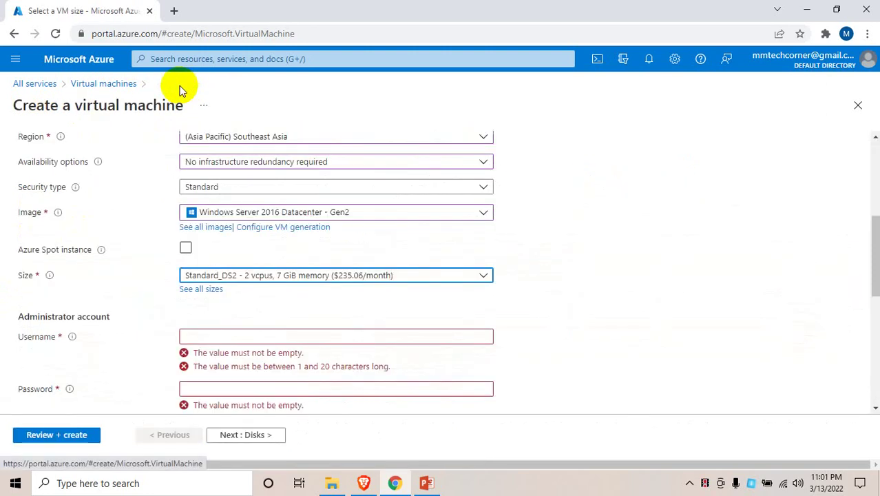
scroll(313, 202, "up", 1)
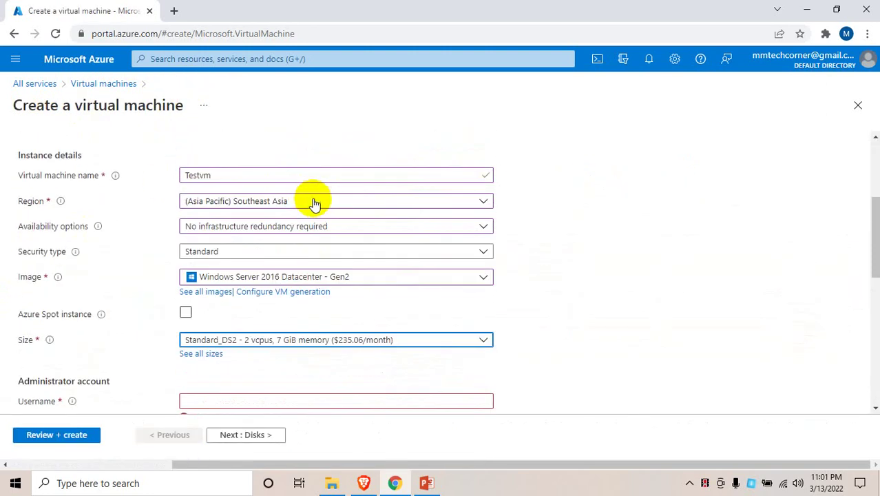
left_click(317, 203)
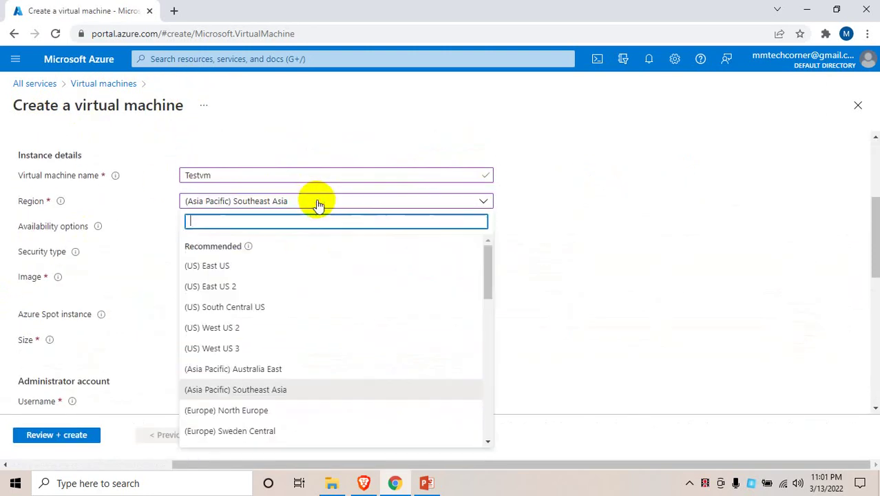
type("east as")
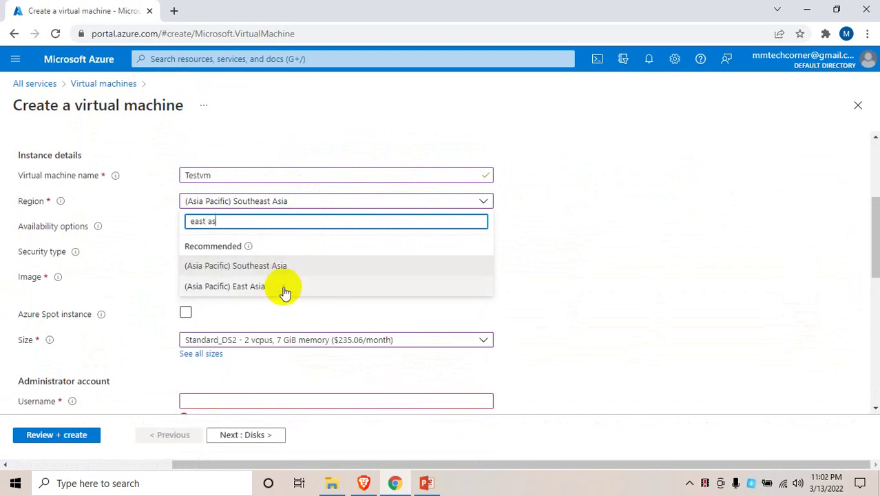
left_click(285, 287)
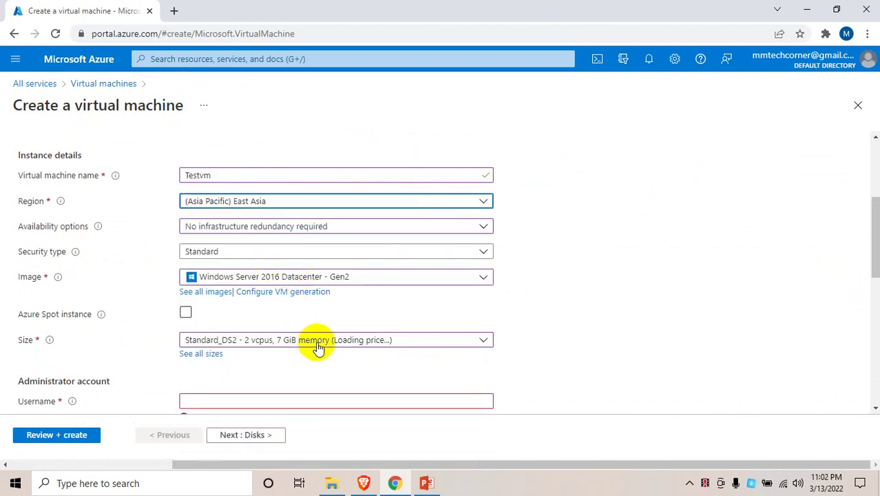
left_click(406, 340)
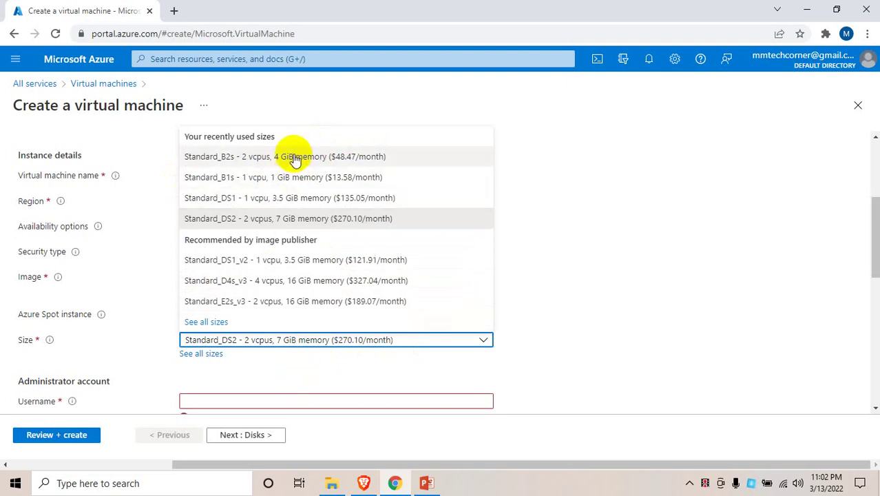
Select Standard_B2s (2 vcpus, 4 GiB, $48.47/month) and compare its cost in the full size list
left_click(294, 159)
scroll(265, 356, "down", 1)
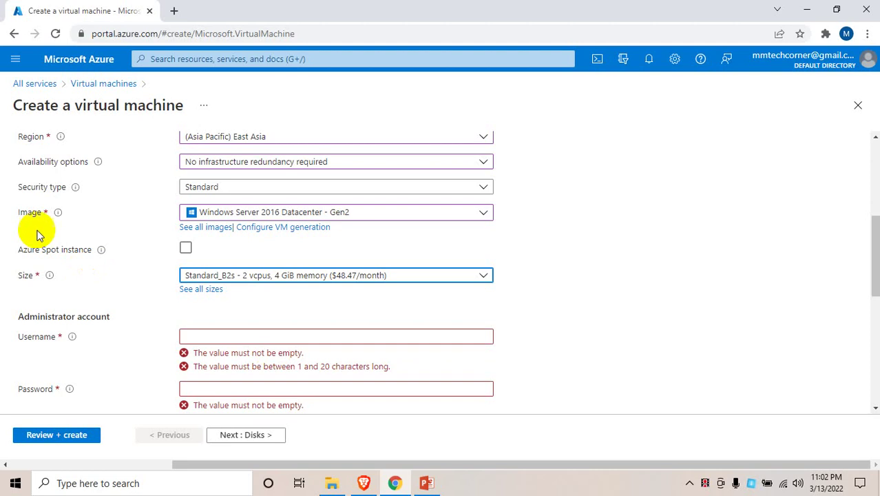
left_click(205, 290)
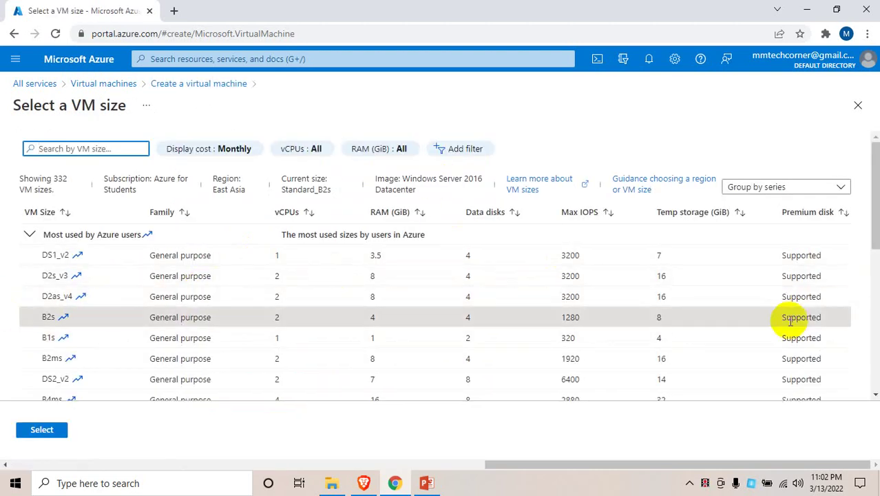
scroll(786, 316, "down", 2)
scroll(793, 288, "right", 4)
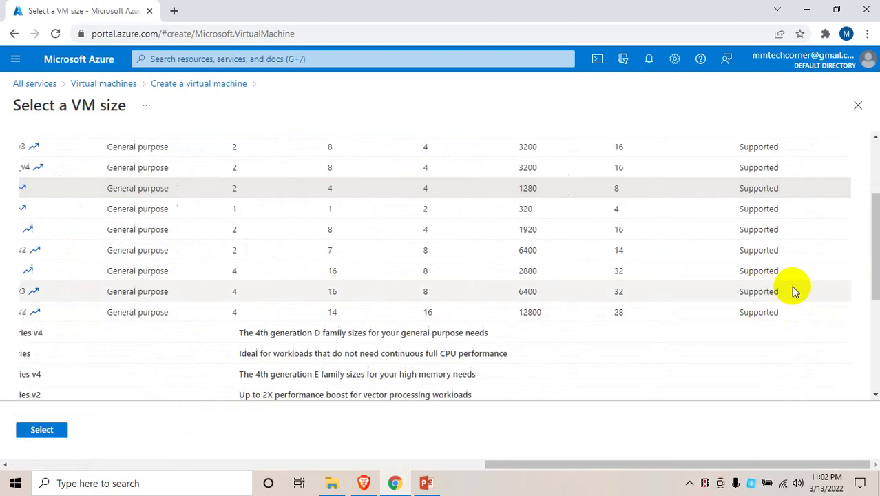
scroll(794, 289, "up", 2)
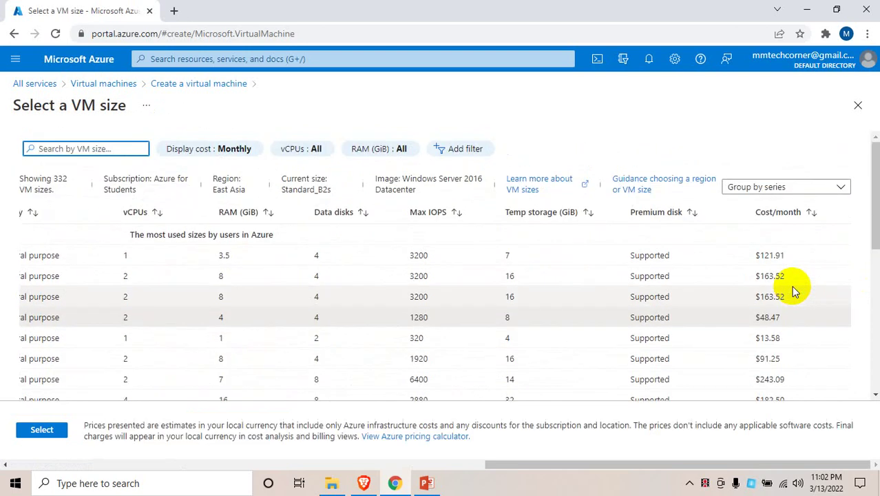
scroll(793, 289, "down", 2)
scroll(795, 285, "left", 4)
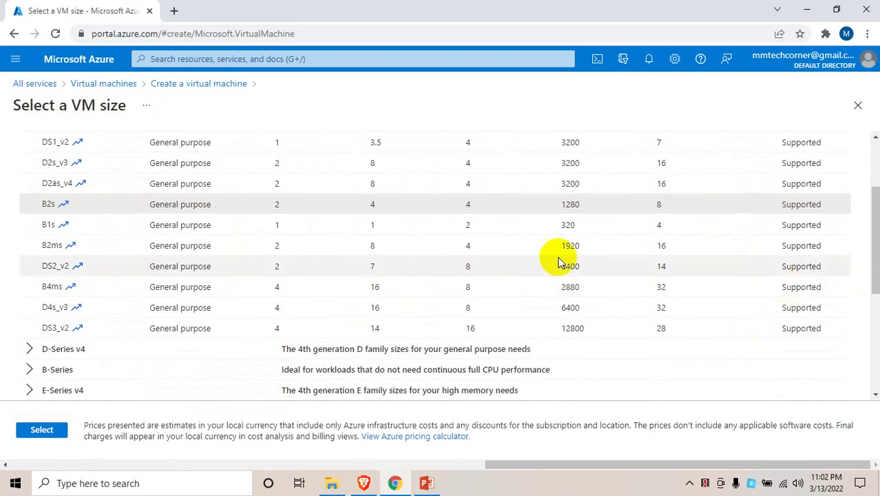
left_click(858, 104)
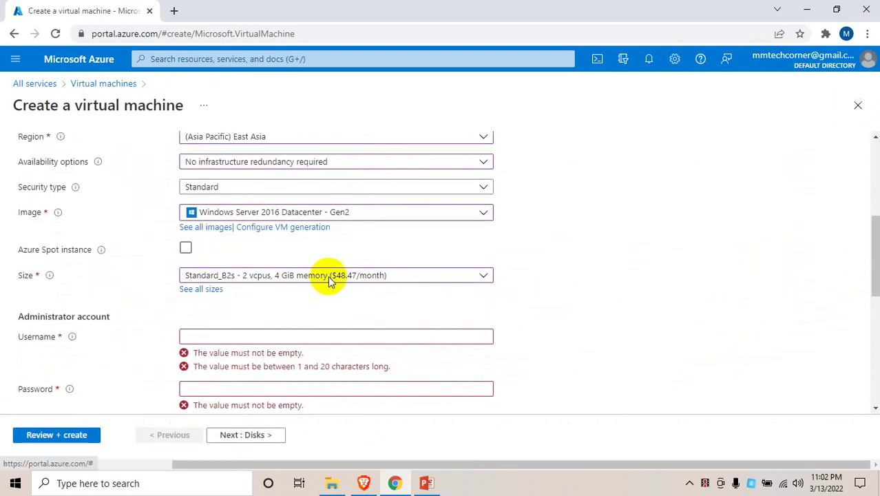
Set the administrator username to techadmin and enter the account password twice
left_click(284, 334)
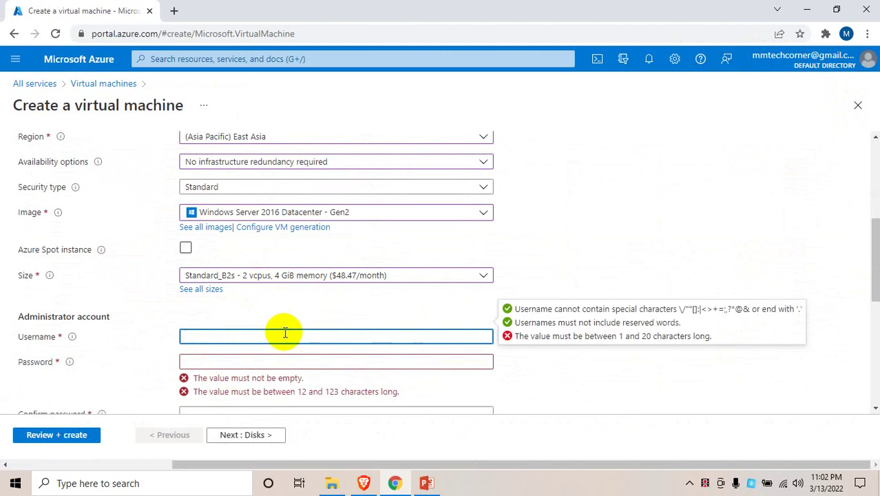
type("techadmin")
key("Tab")
type("***")
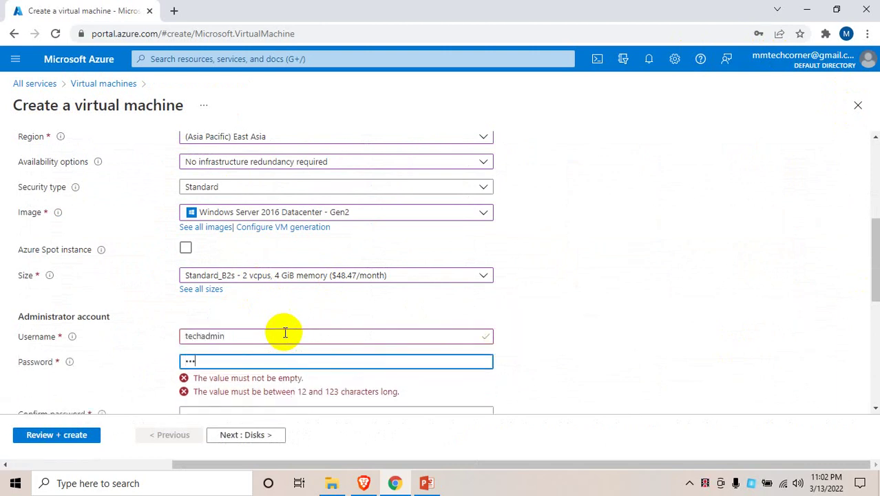
type("********")
scroll(299, 222, "down", 3)
left_click(299, 190)
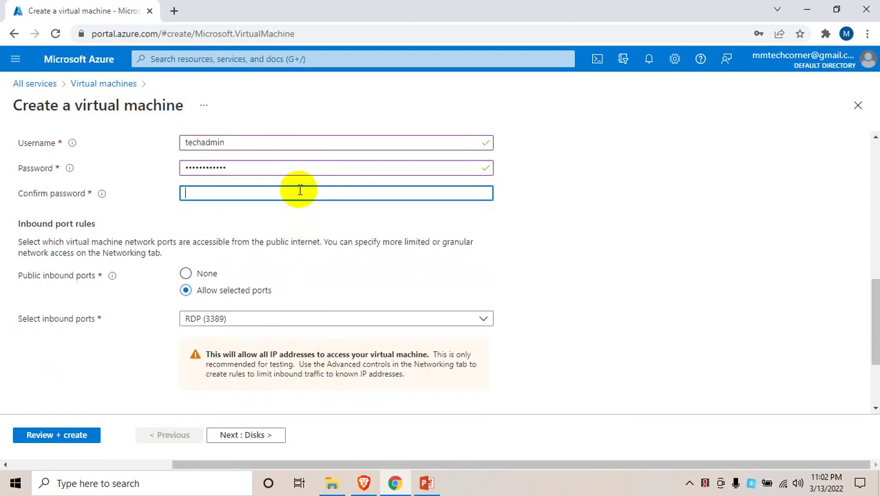
type("***")
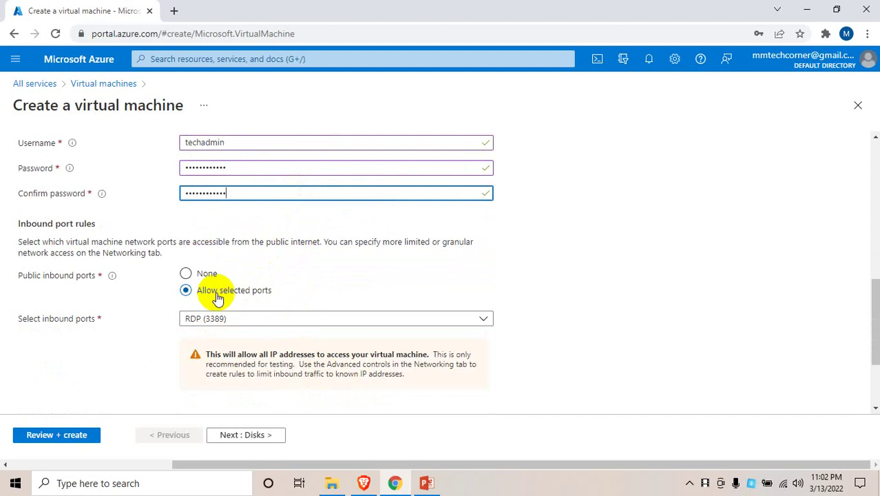
Allow HTTP (80) inbound alongside RDP (3389) and proceed to the Disks tab
left_click(268, 320)
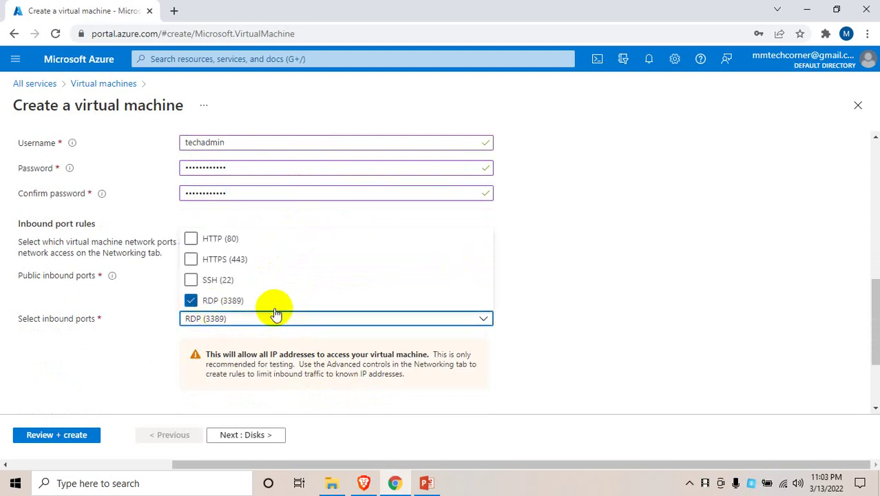
left_click(224, 240)
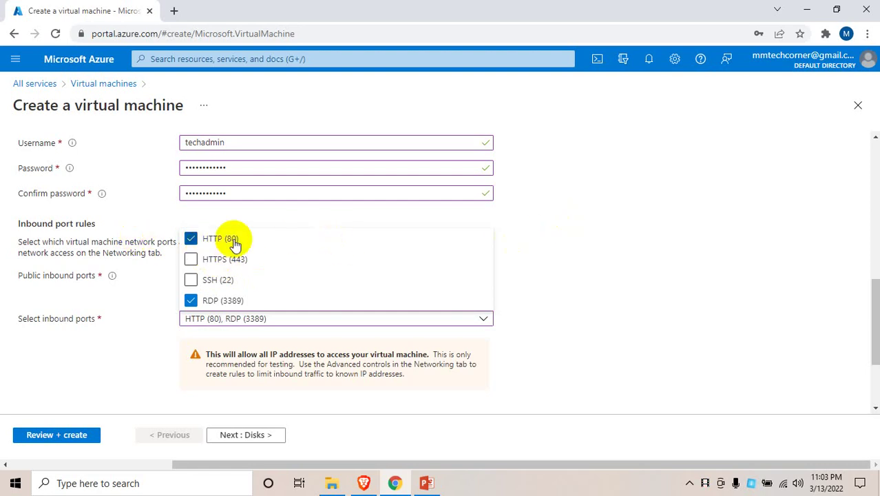
left_click(509, 193)
scroll(290, 396, "down", 2)
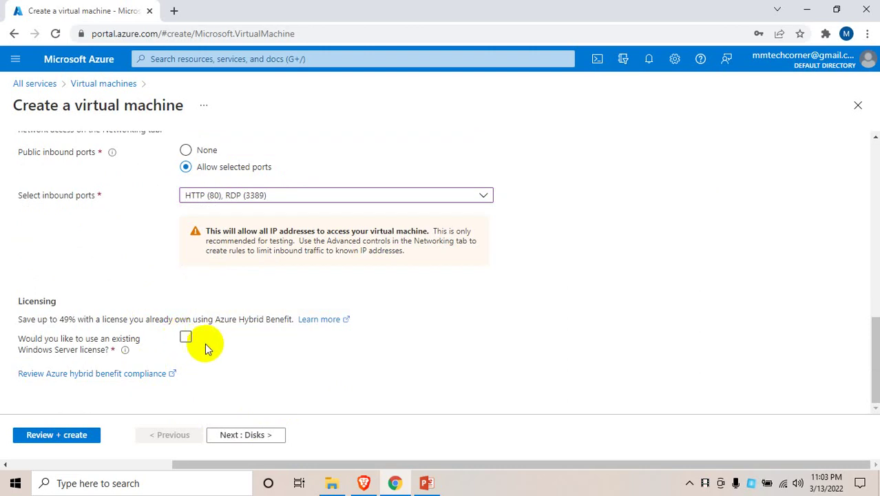
left_click(248, 436)
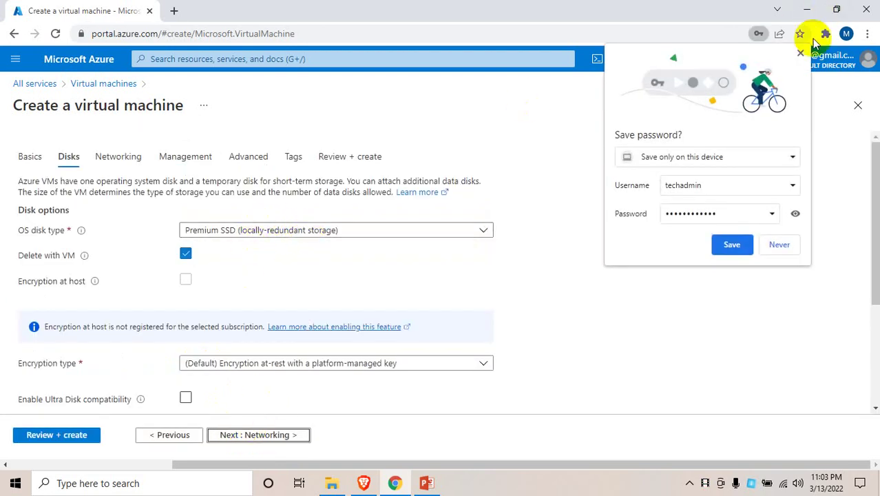
Set the OS disk type to Standard SSD without adding a data disk, then proceed to Networking
left_click(800, 53)
left_click(358, 232)
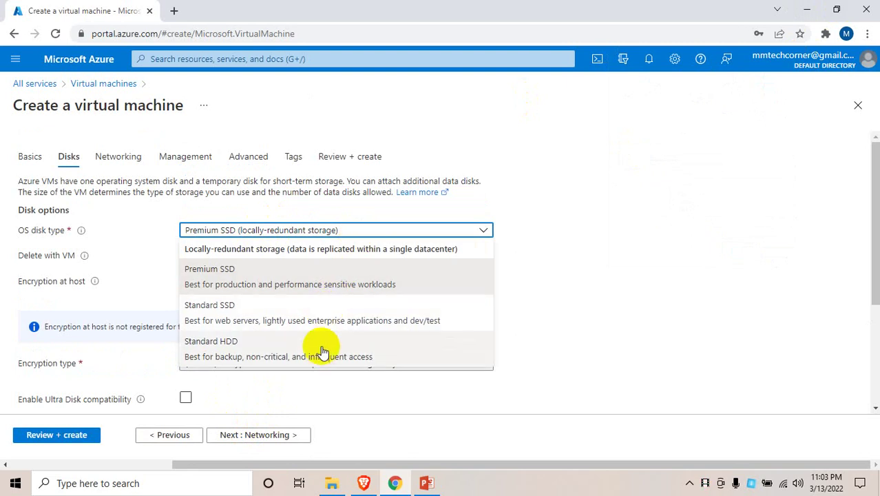
left_click(338, 314)
scroll(337, 306, "down", 1)
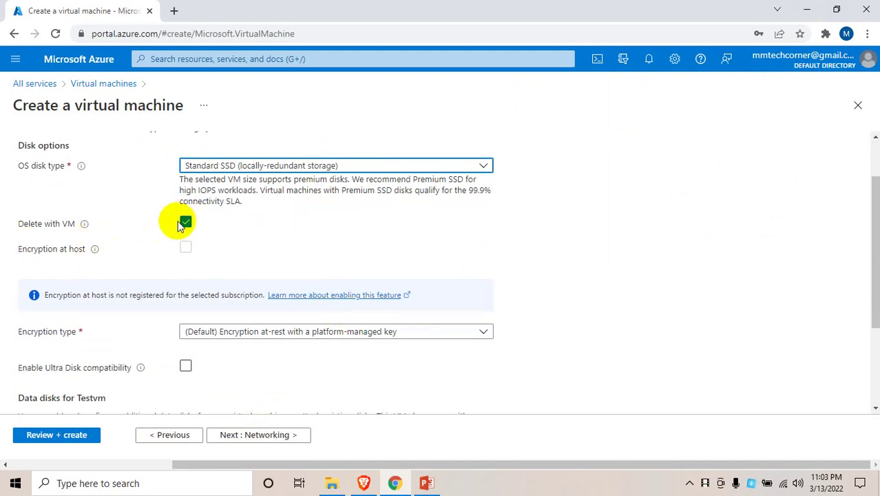
scroll(168, 330, "down", 1)
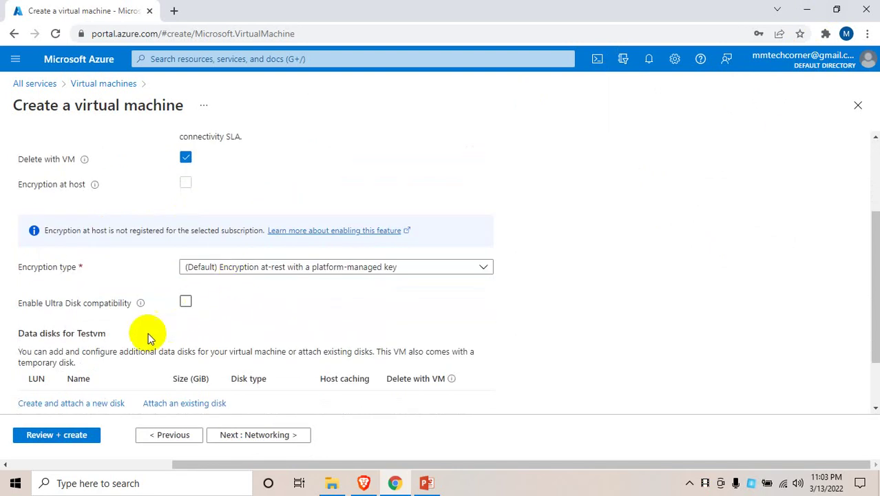
scroll(148, 338, "down", 1)
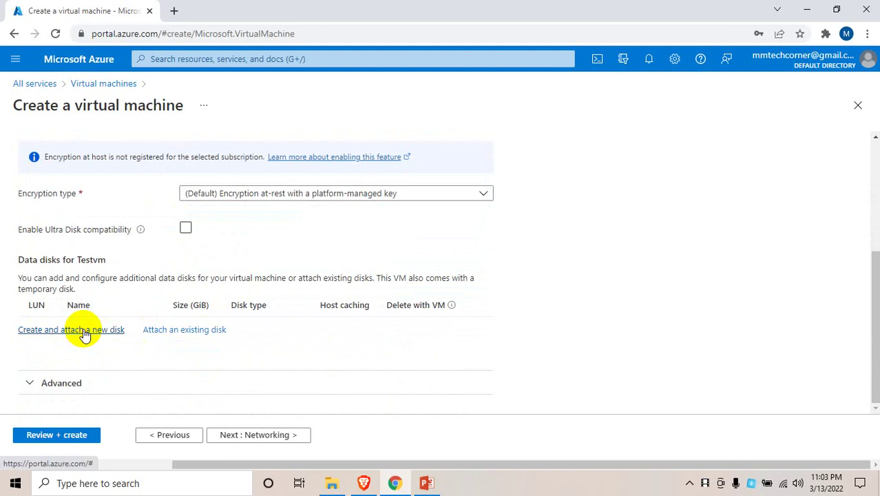
left_click(84, 334)
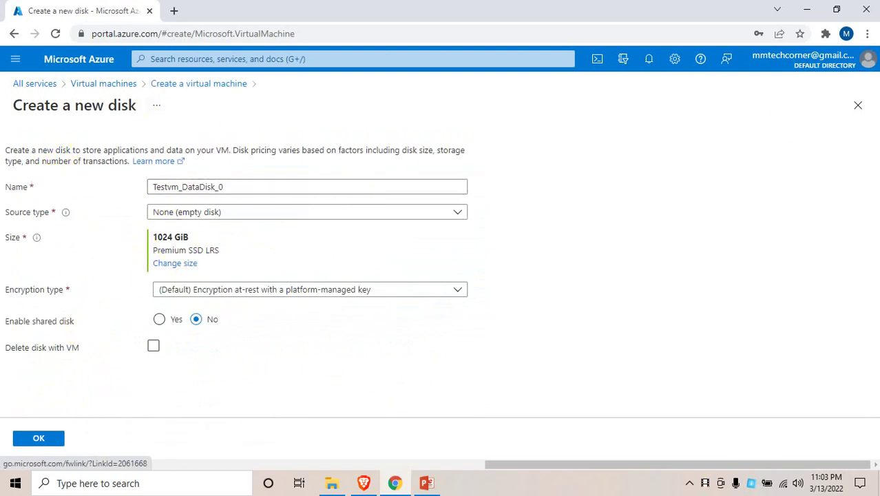
left_click(857, 106)
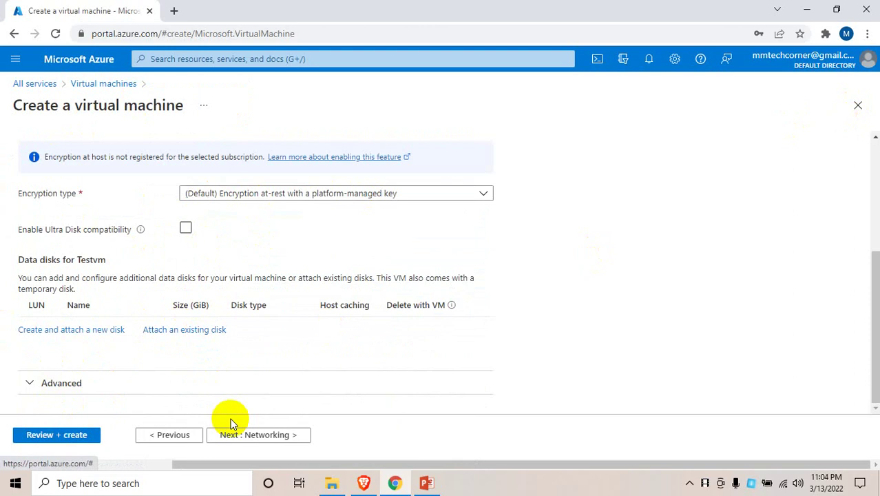
left_click(245, 433)
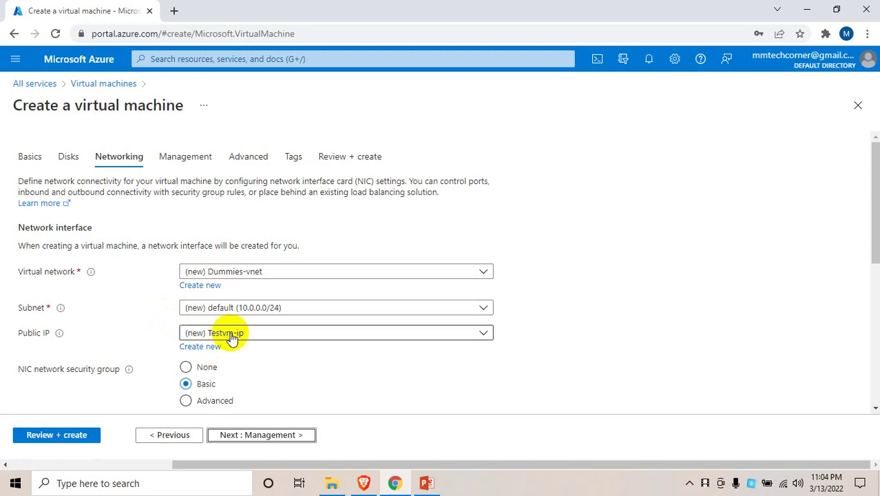
Have the public IP and NIC deleted with the VM, then advance past Management to Advanced
scroll(172, 344, "down", 1)
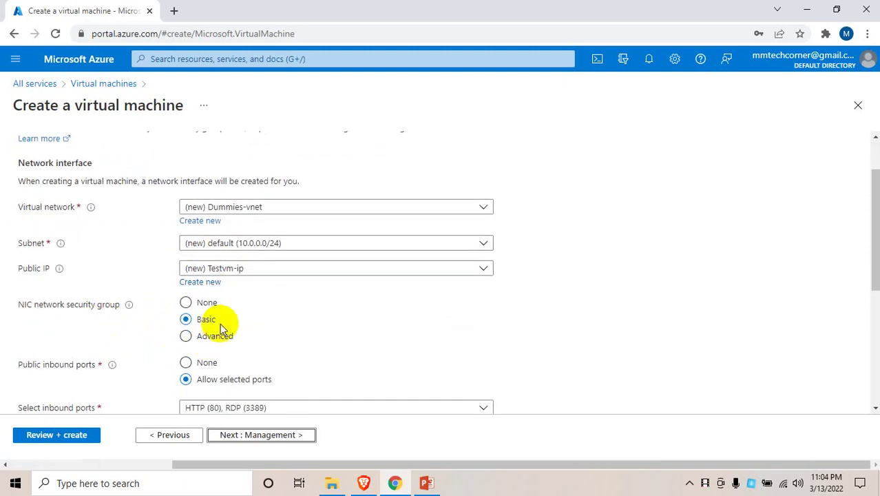
scroll(220, 323, "down", 1)
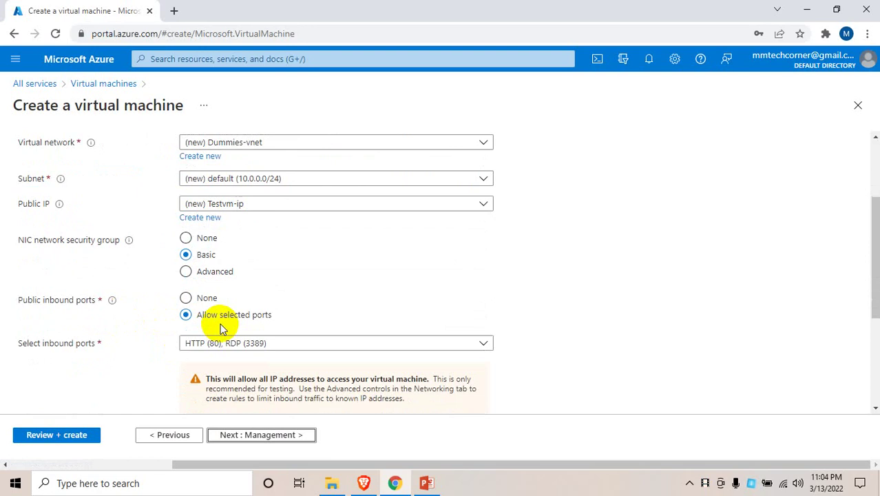
scroll(221, 323, "down", 3)
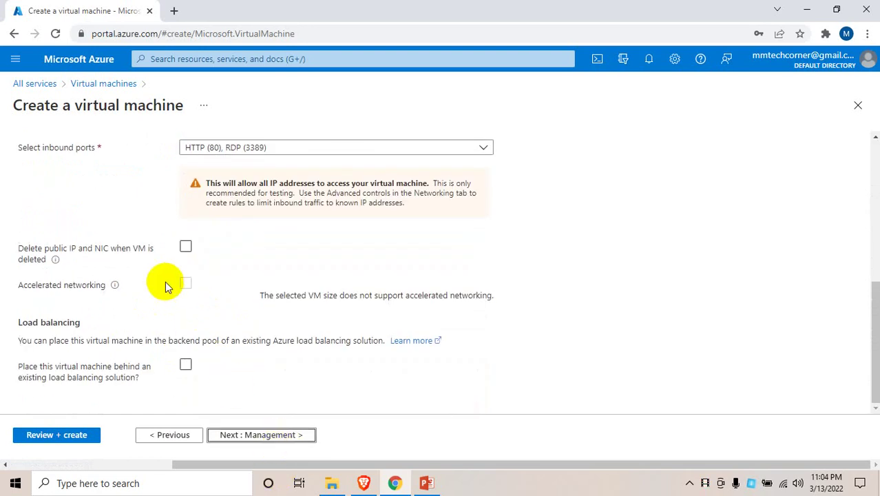
left_click(185, 247)
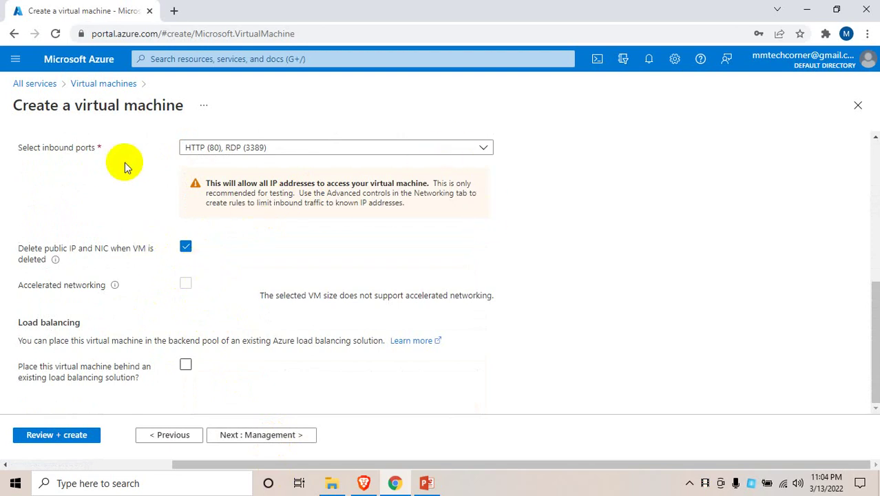
left_click(287, 436)
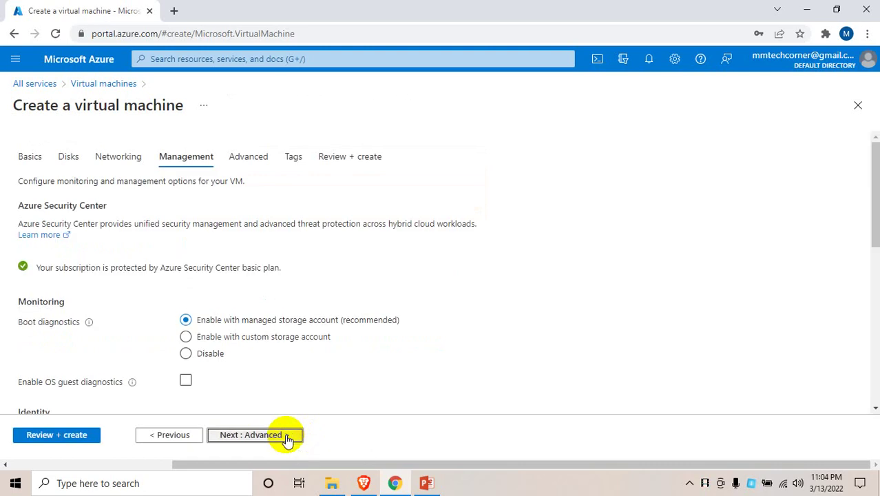
left_click(287, 437)
Validate the Testvm settings (Standard B2s, 0.0664 USD/hr) and create the VM in resource group Dummies
left_click(59, 434)
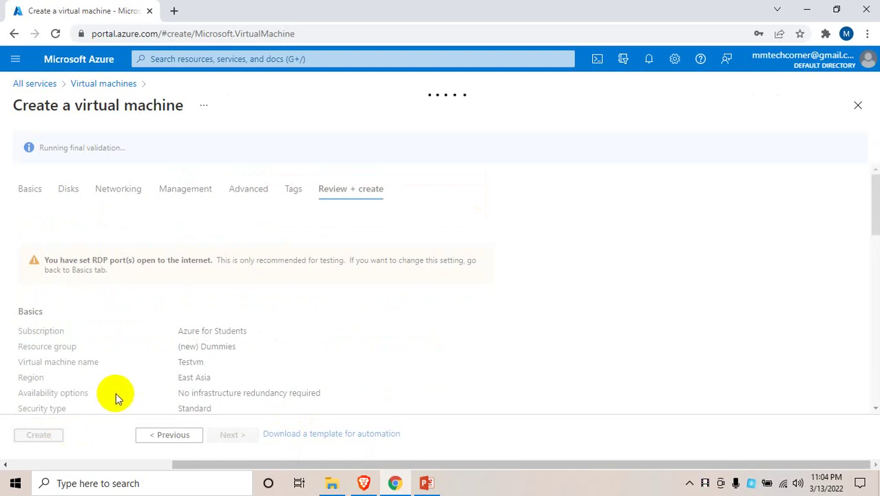
left_click(41, 436)
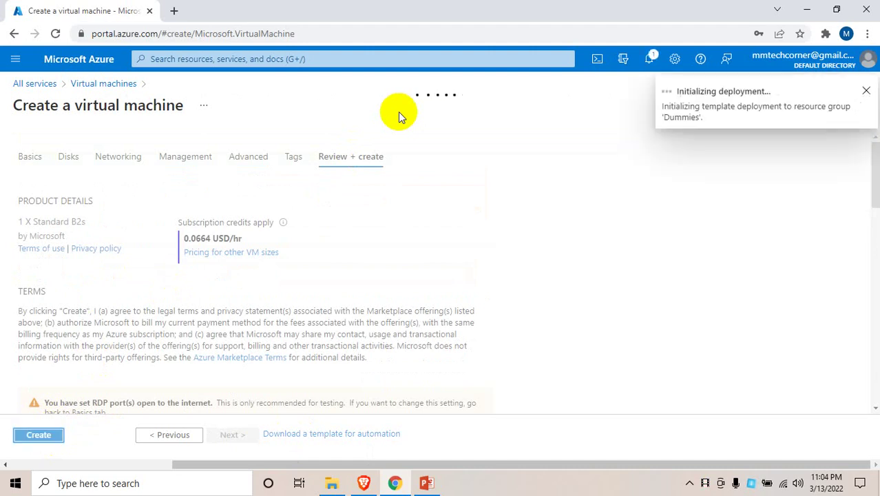
Check the Notifications panel twice until the Testvm deployment reports complete
left_click(651, 58)
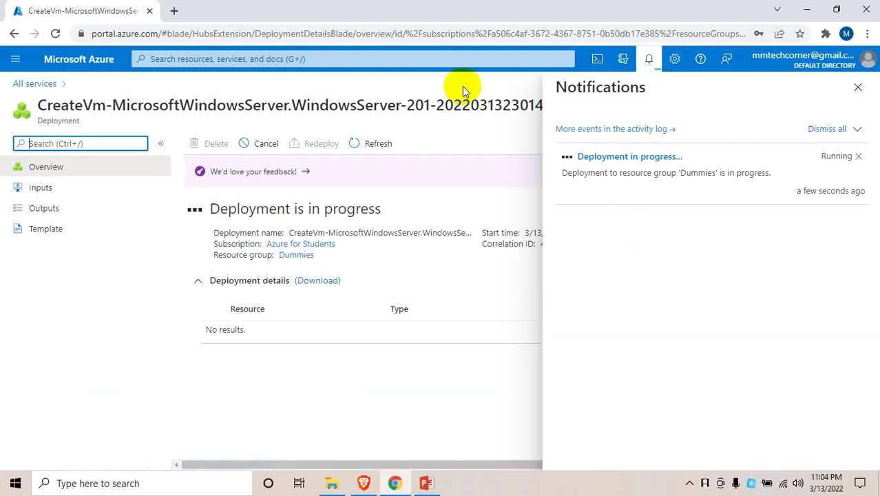
left_click(858, 87)
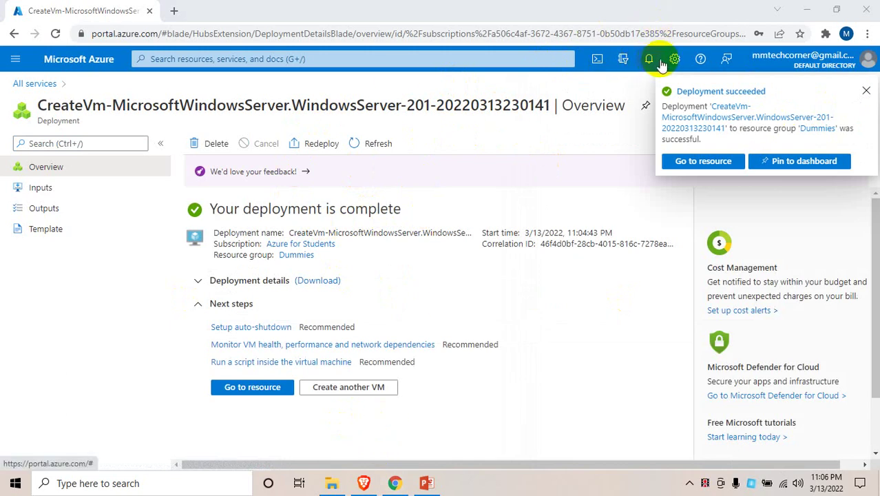
left_click(649, 60)
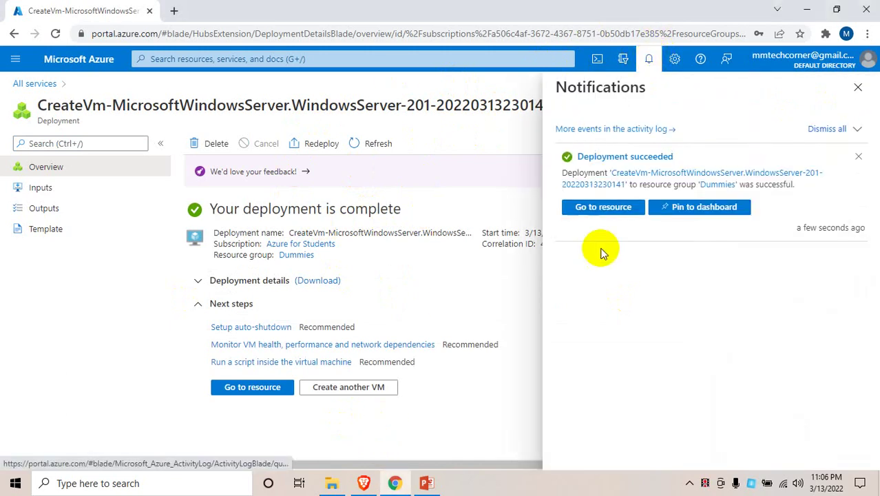
left_click(858, 88)
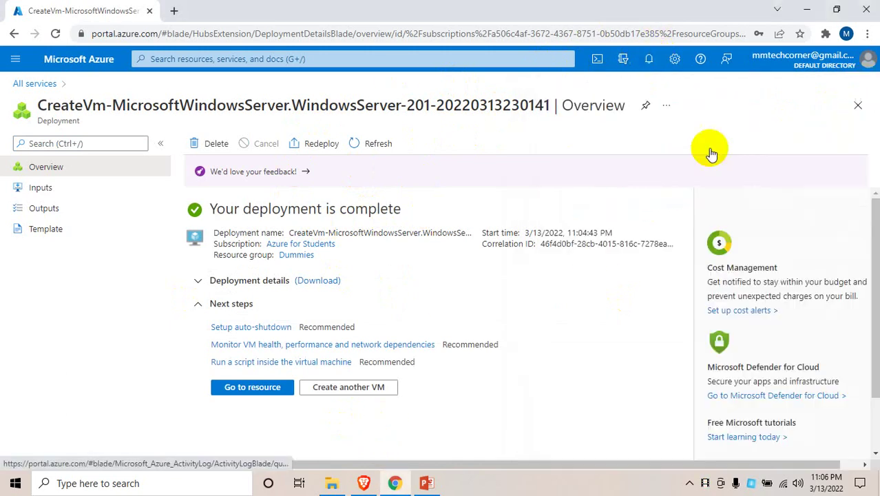
From the Testvm overview, copy public IP 104.208.64.183 and save Testvm-ip with Static assignment
left_click(252, 387)
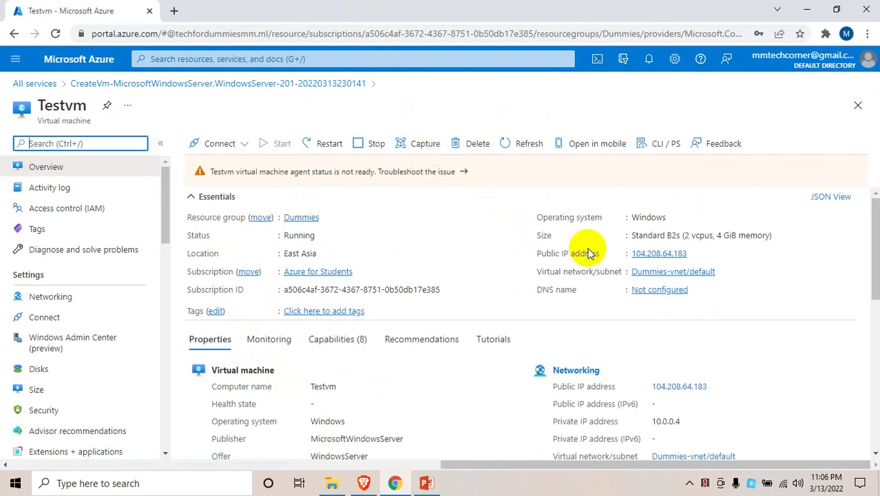
left_click(695, 254)
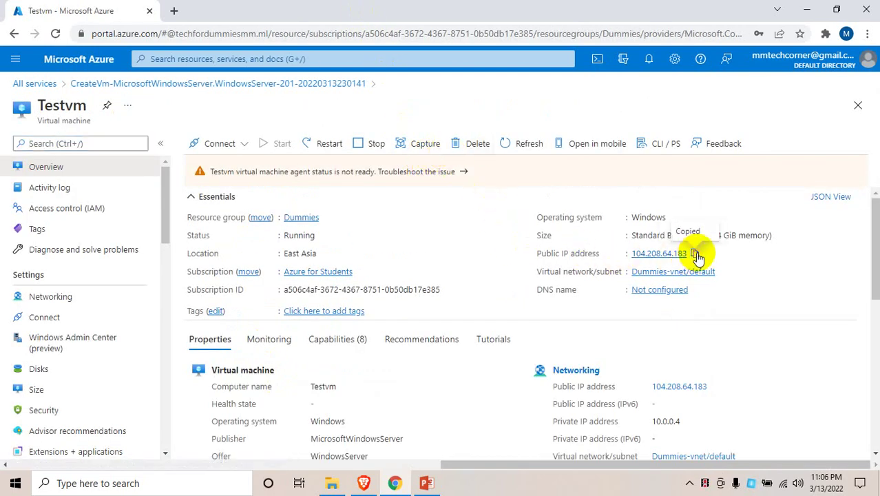
left_click(657, 254)
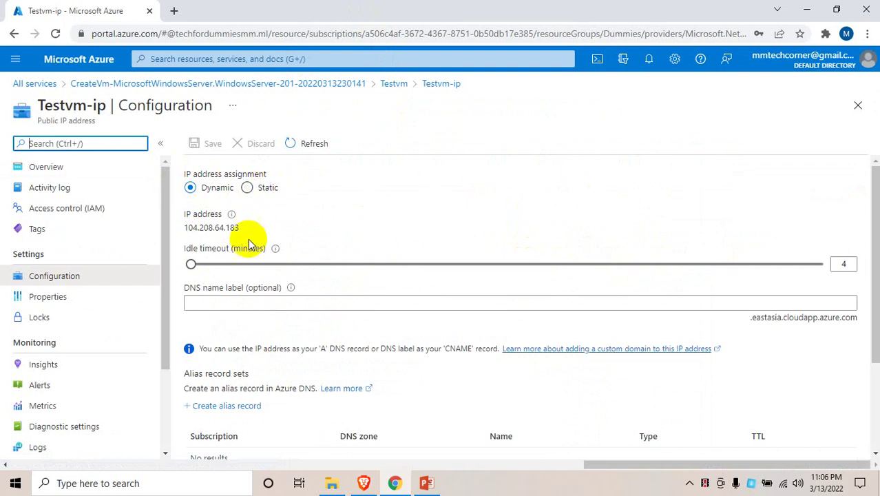
left_click(248, 189)
left_click(200, 147)
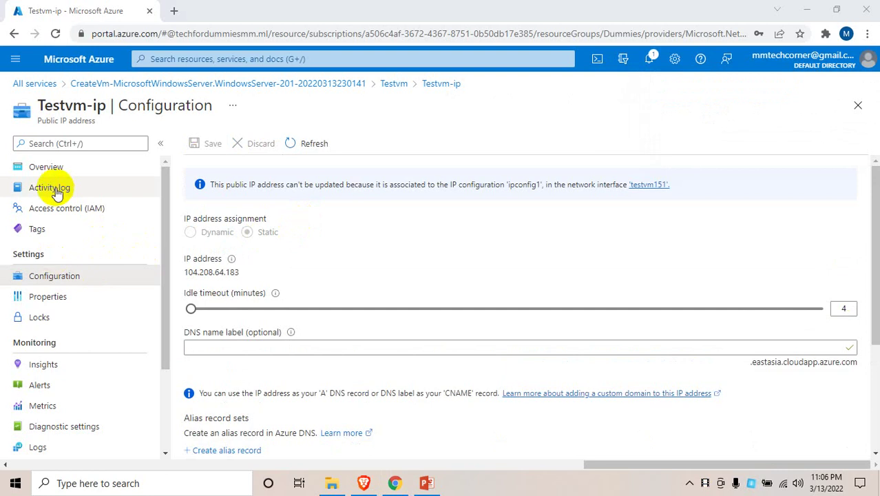
Launch Remote Desktop Connection and connect to computer 104.208.64.183
key("super+r")
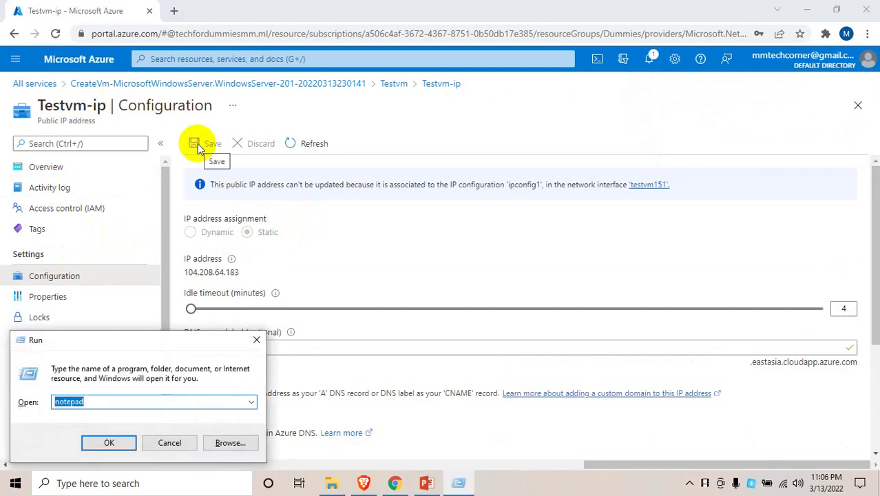
type("mstsc")
key("Return")
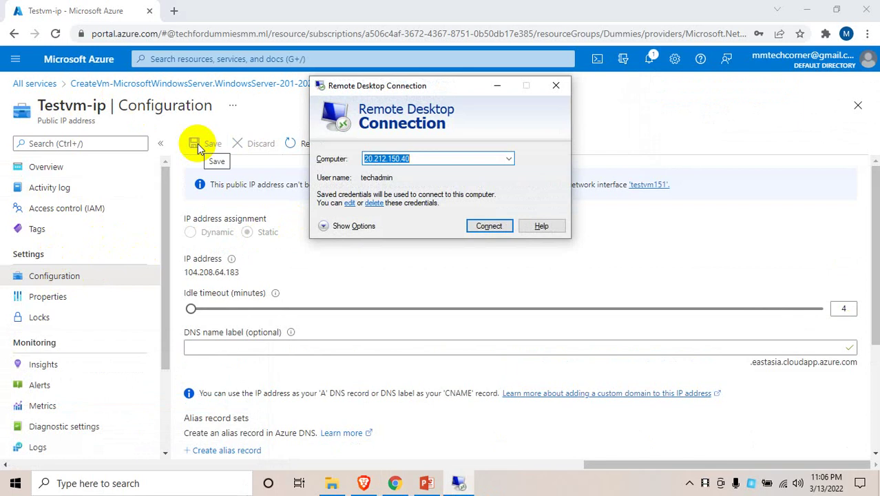
key("ctrl+v")
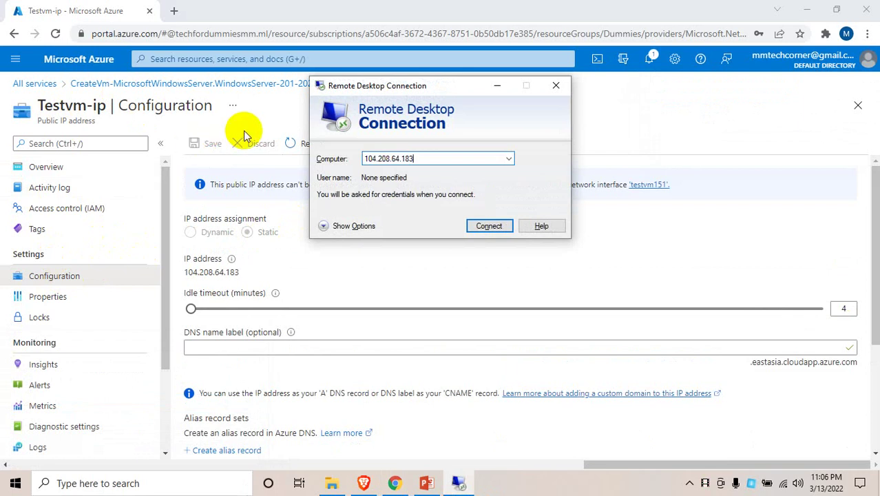
key("super")
type("remo")
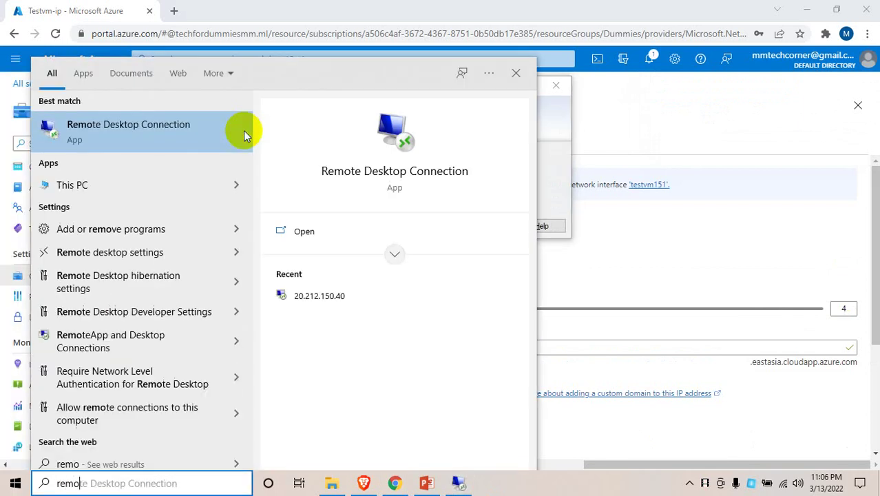
key("Return")
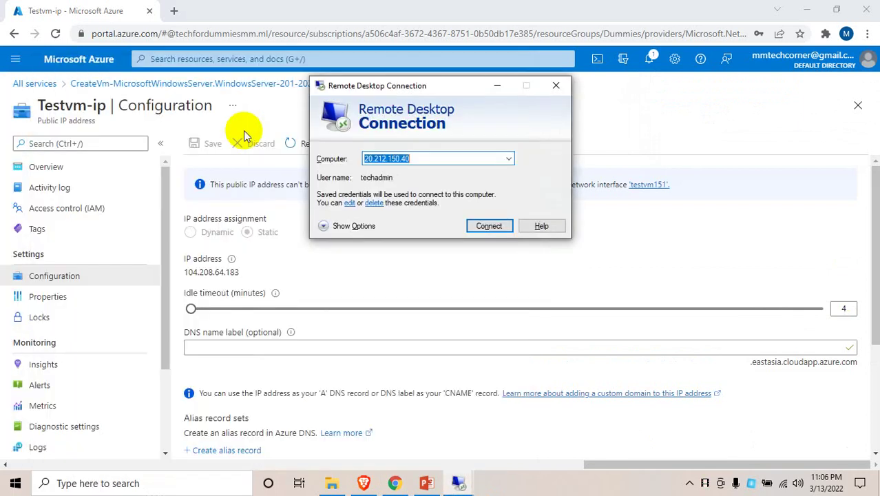
key("ctrl+v")
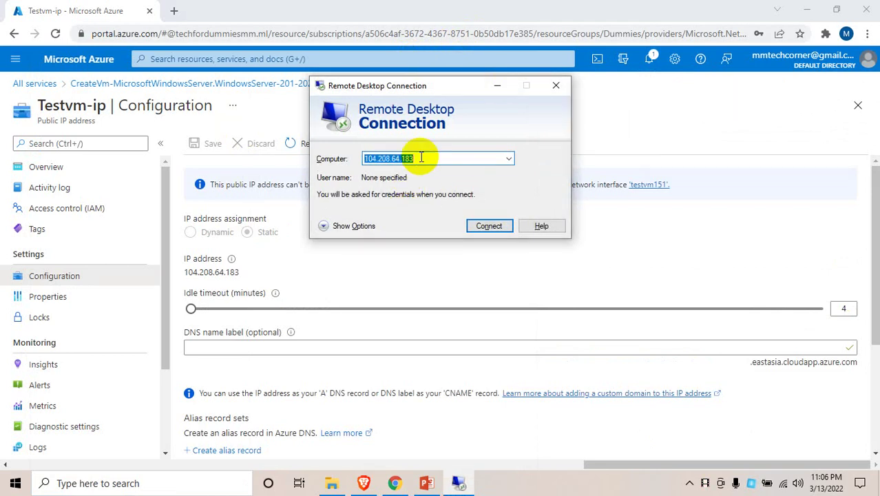
left_click(424, 157)
left_click_drag(423, 157, 328, 156)
key("End")
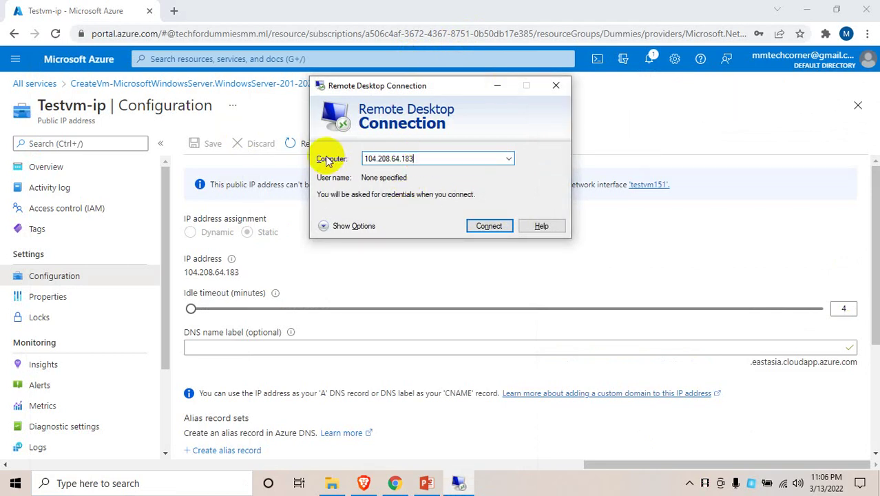
key("Return")
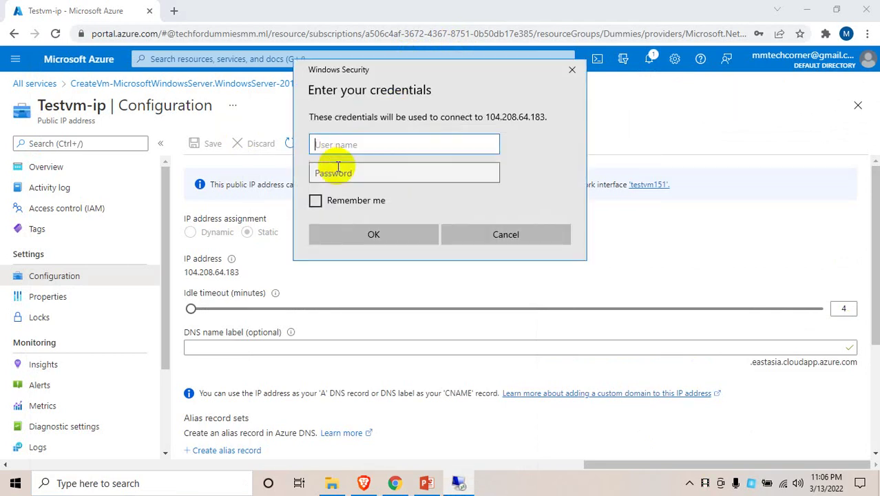
Sign in with the admin user name and password, accepting the unverified certificate
type("techadmin")
key("Tab")
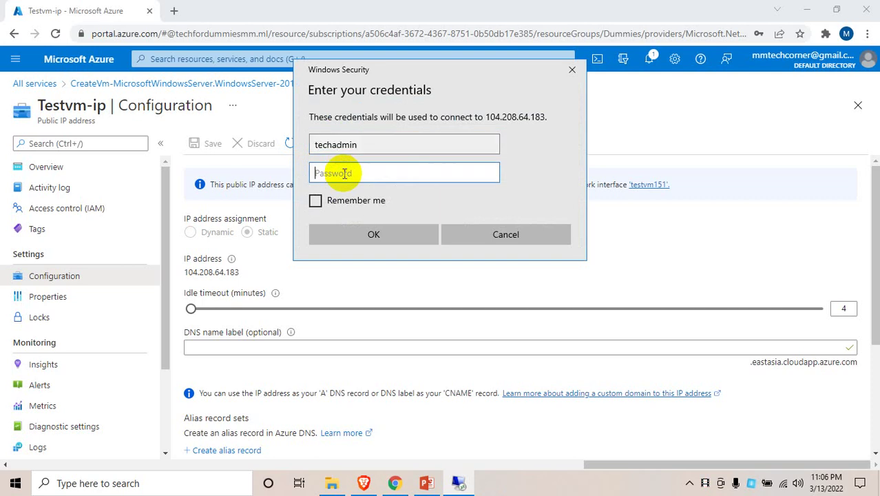
type("••••••••••••")
left_click(370, 231)
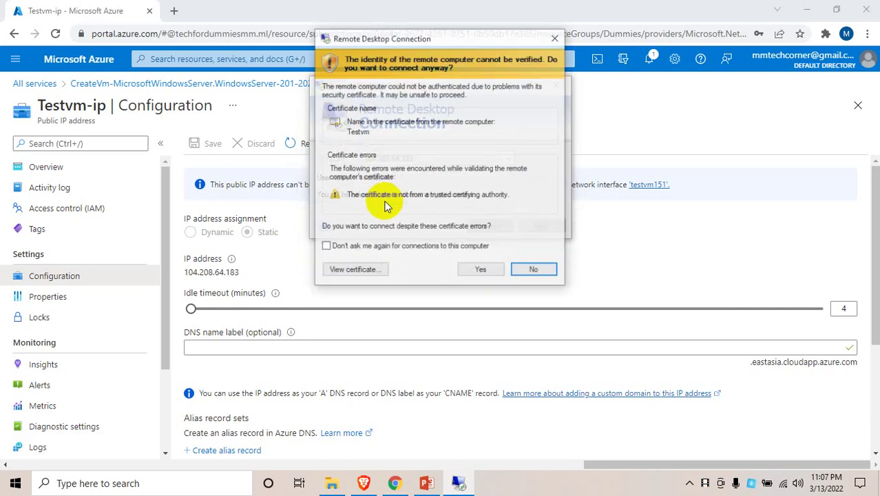
left_click(474, 269)
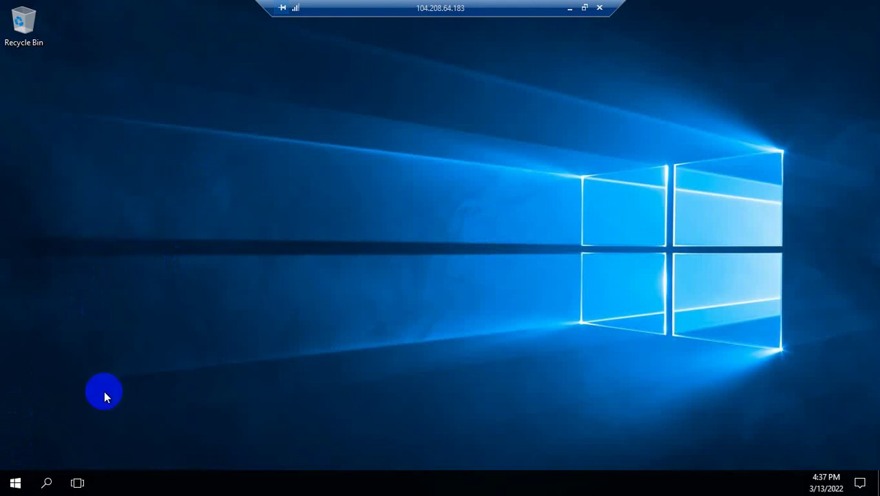
Launch Server Manager from the remote Windows Server Start menu
left_click(16, 483)
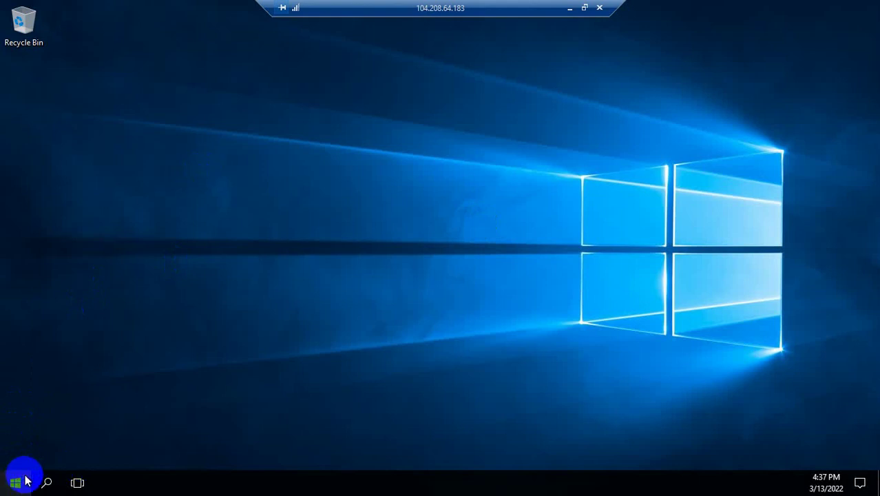
left_click(17, 484)
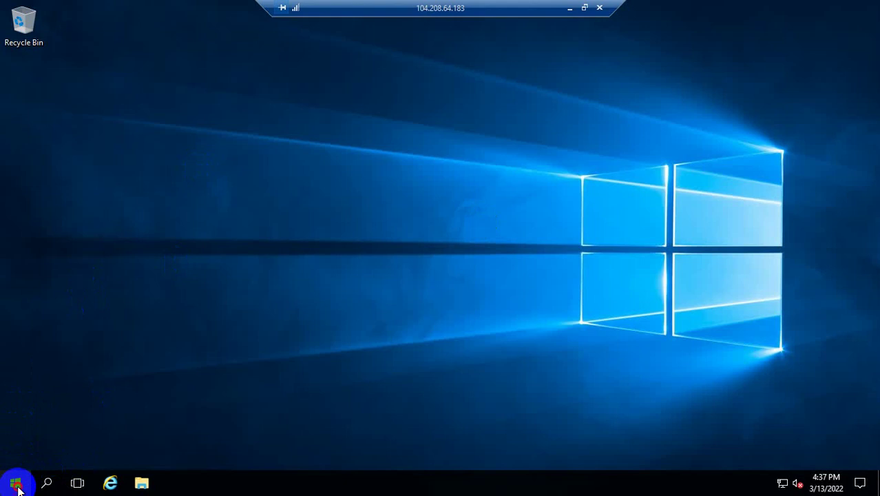
left_click(241, 136)
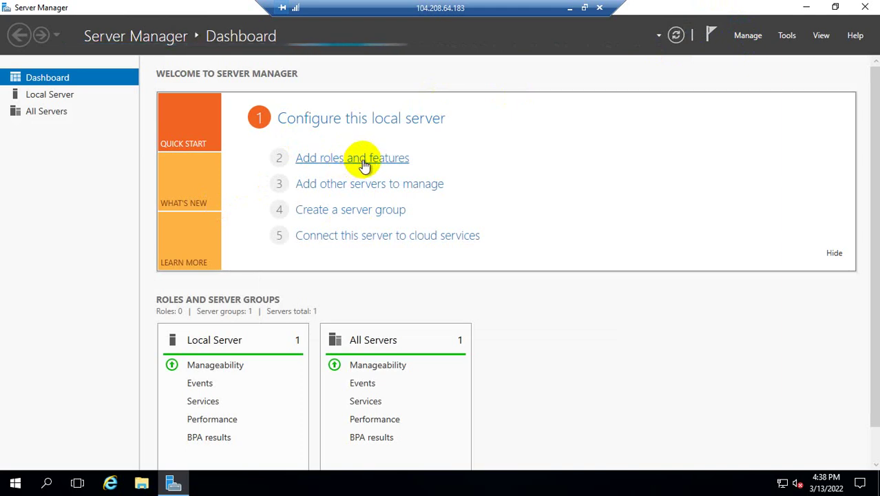
Refresh the dashboard after inventory collection and open the Add Roles and Features Wizard for Testvm
left_click(364, 166)
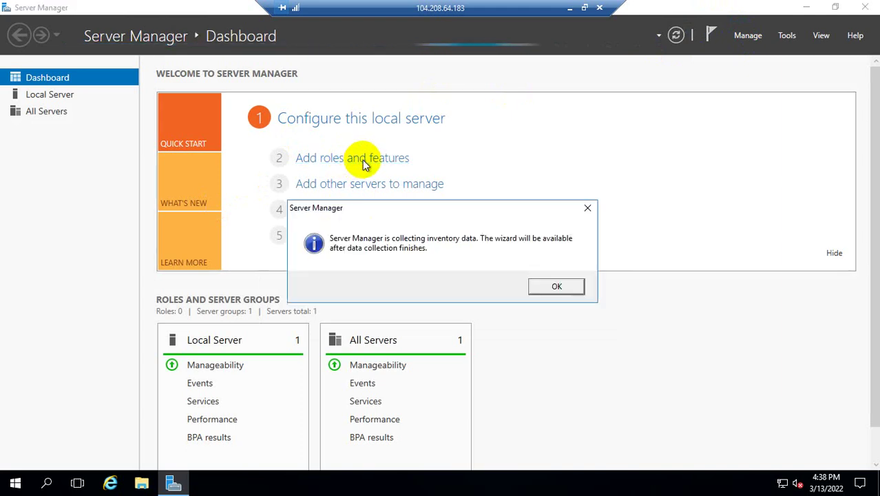
left_click(562, 286)
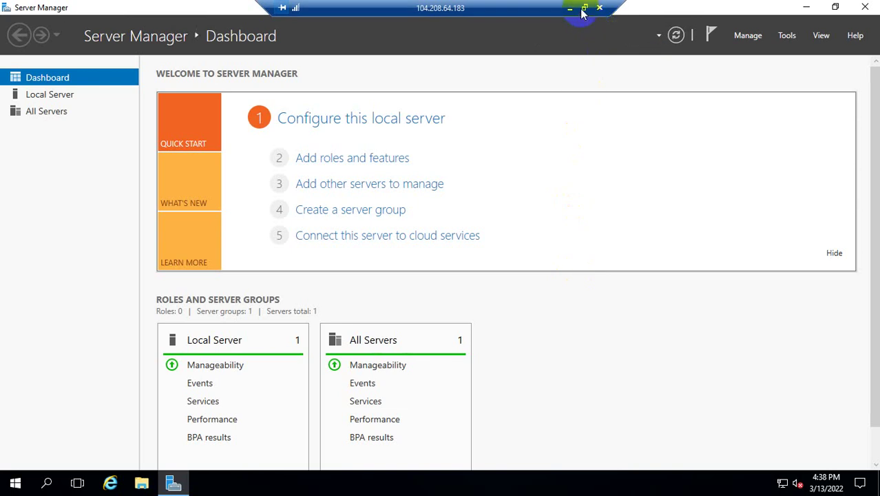
left_click(359, 157)
left_click(552, 289)
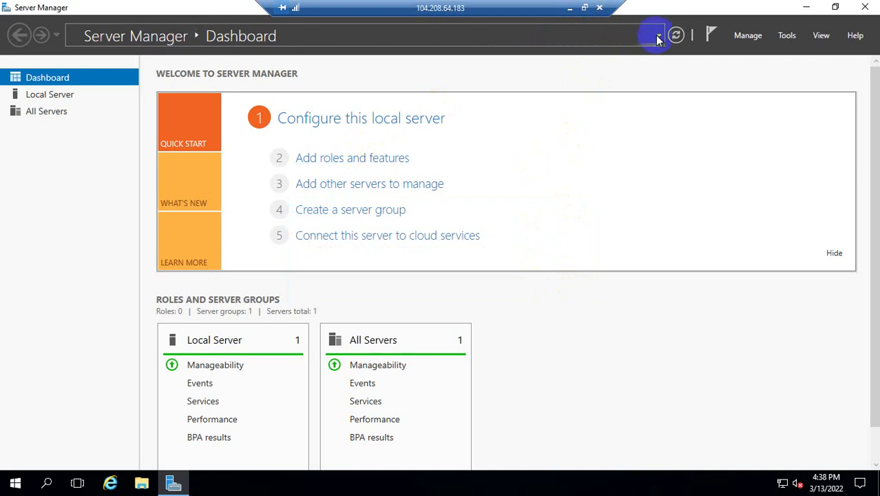
left_click(675, 36)
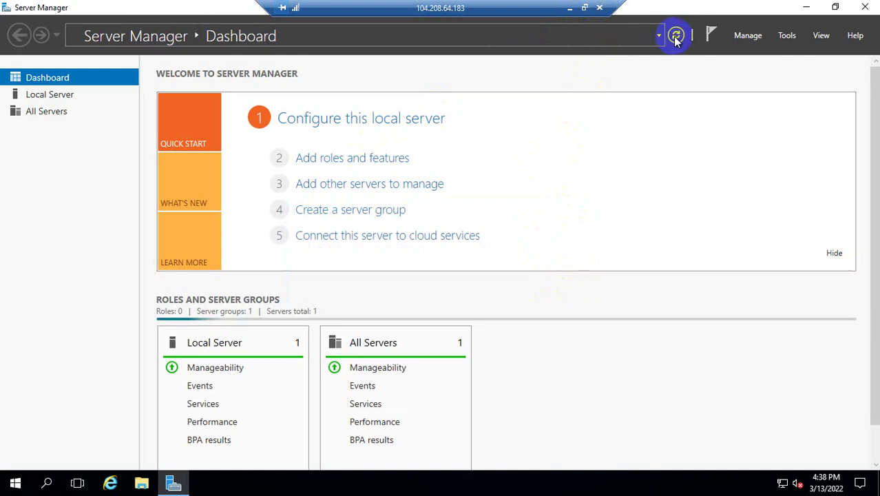
left_click(358, 164)
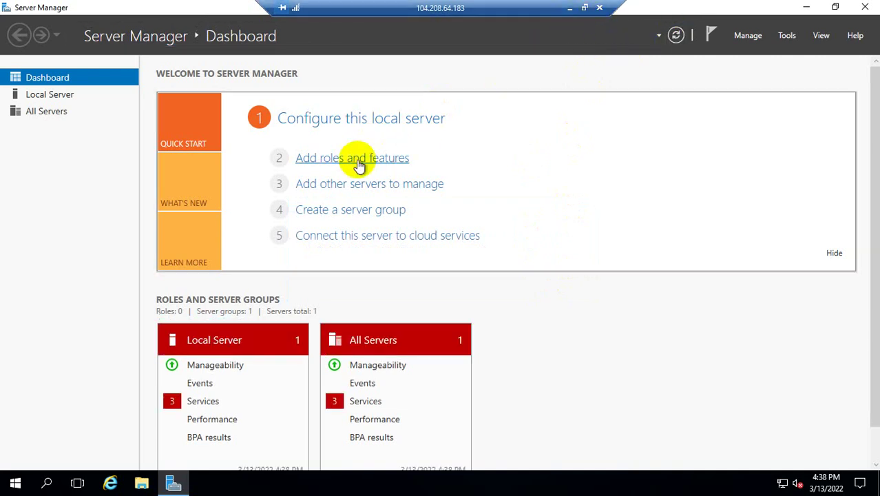
left_click_drag(365, 118, 418, 60)
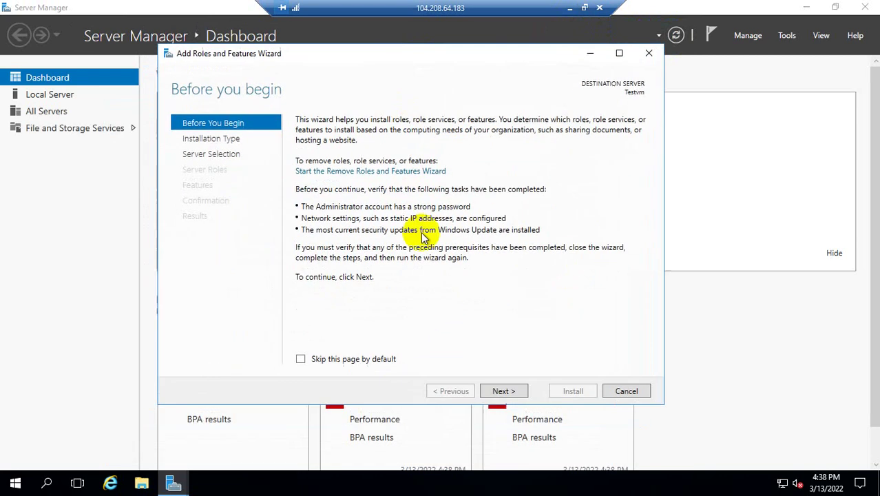
Choose role-based installation on Testvm and select Web Server (IIS) with its required features
left_click(502, 390)
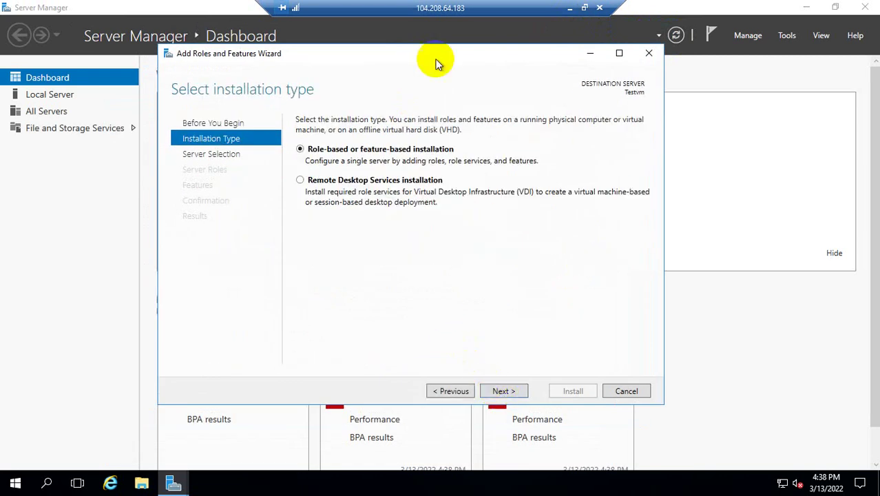
left_click(510, 390)
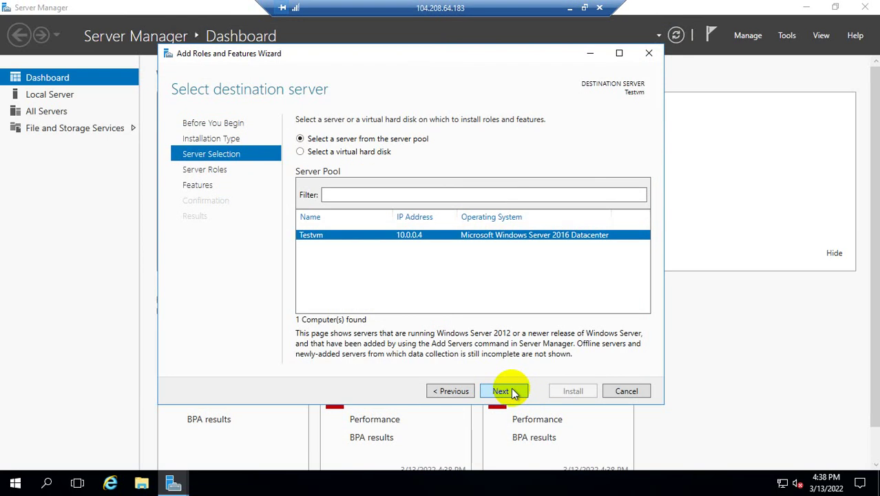
left_click(510, 391)
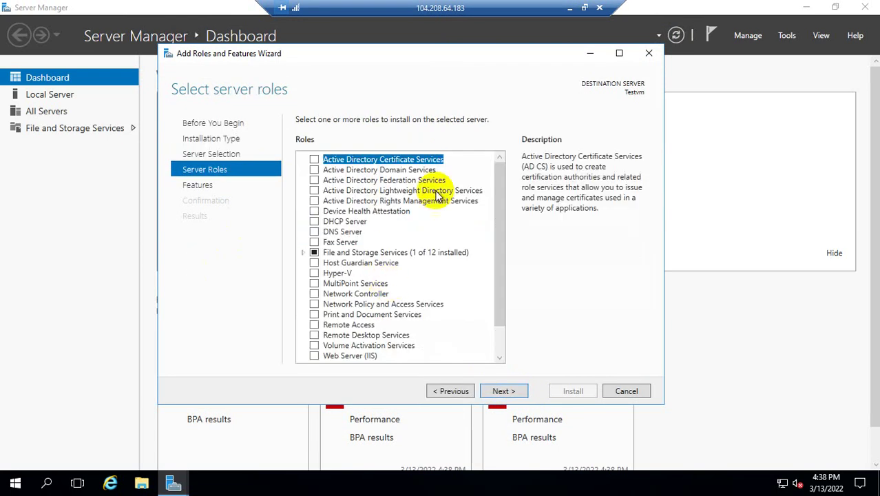
left_click_drag(500, 227, 496, 312)
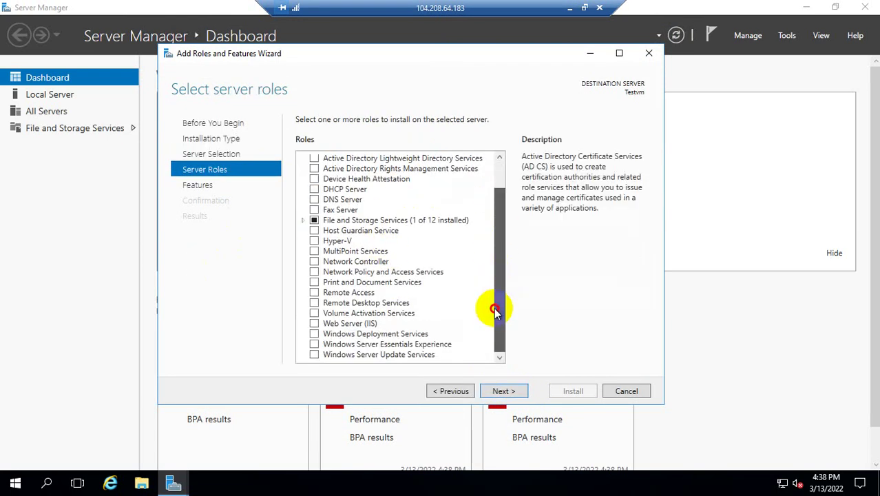
left_click(315, 323)
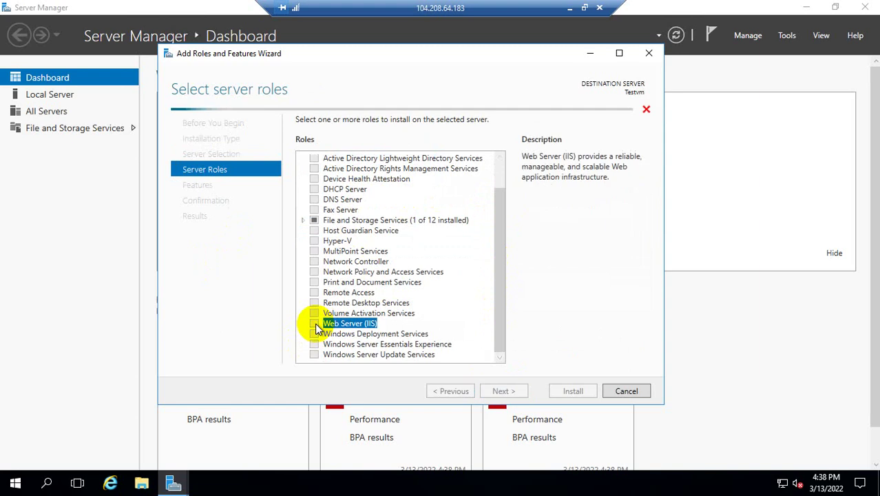
left_click(449, 333)
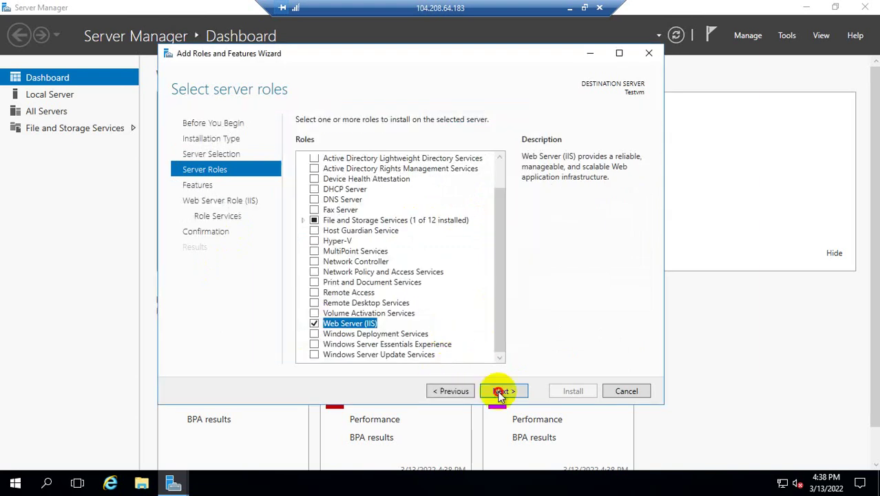
Keep default role services, allow automatic restart, start the IIS install, and minimise the session
left_click(497, 391)
left_click(500, 390)
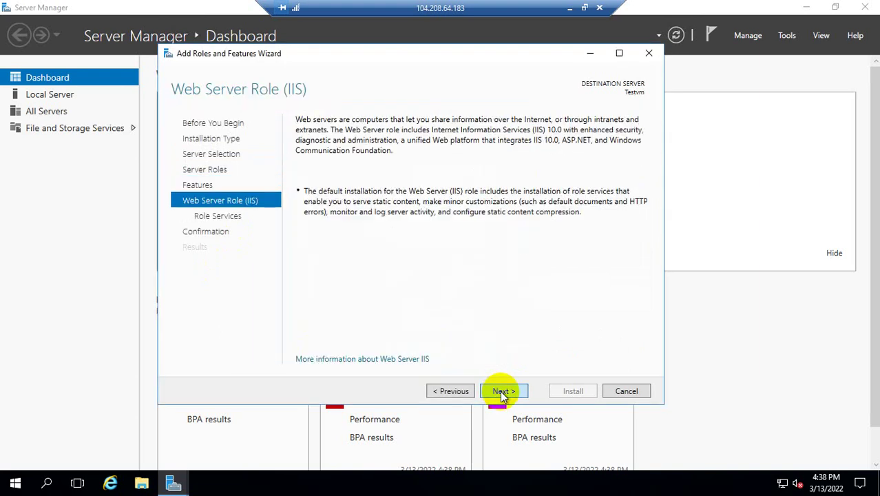
left_click(500, 391)
left_click(500, 390)
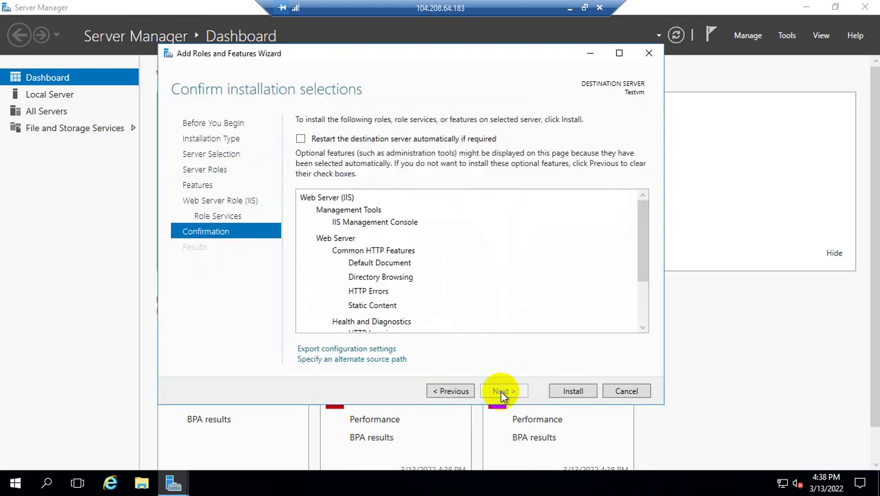
left_click(300, 138)
left_click(475, 279)
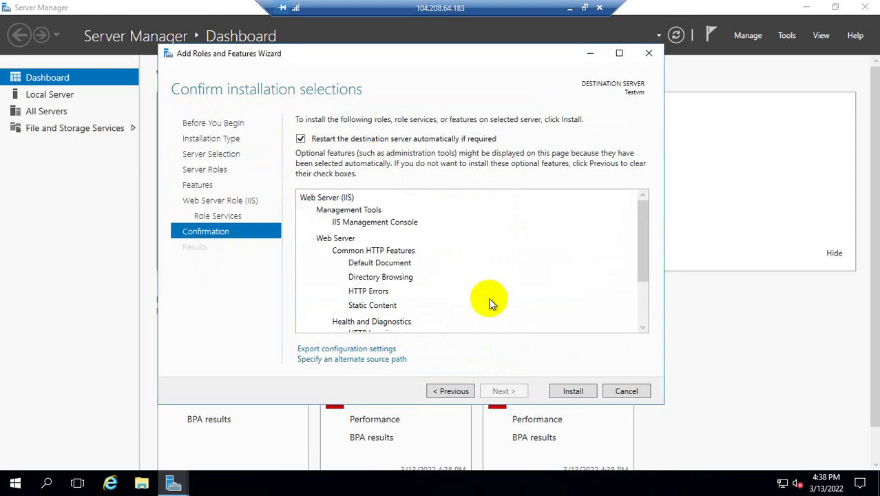
left_click(573, 390)
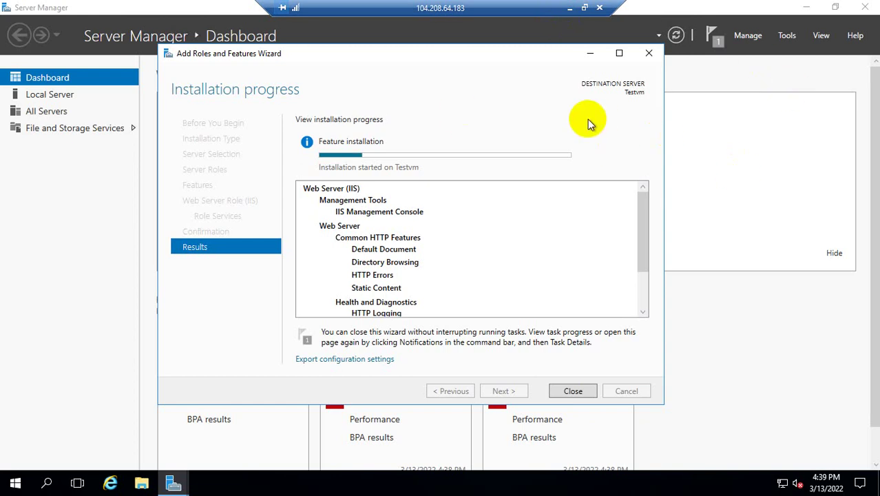
left_click(569, 7)
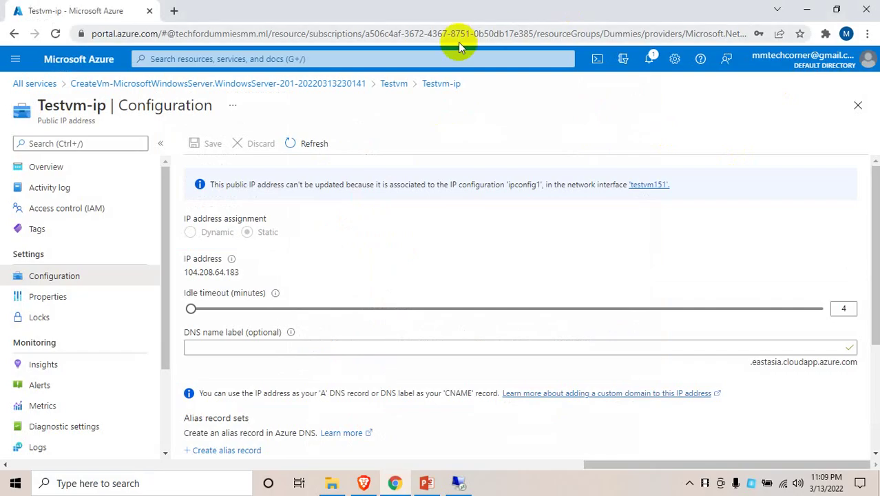
left_click(172, 12)
type("104.208.64.183")
key("Return")
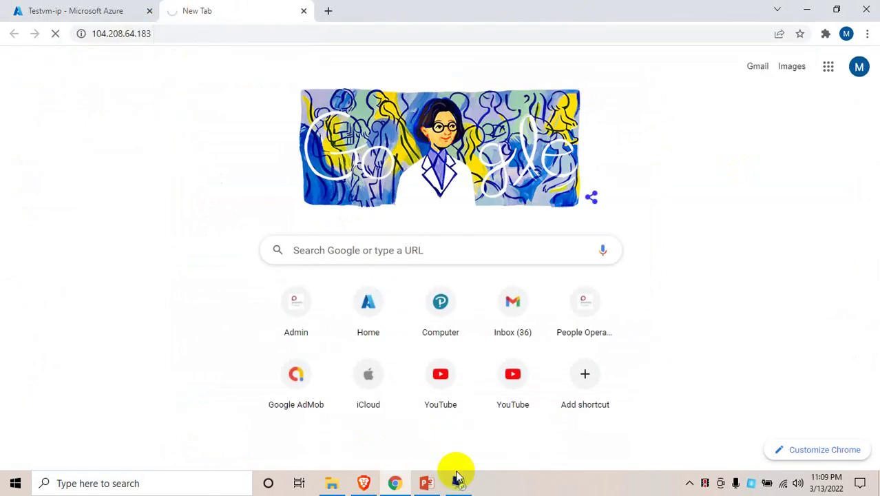
left_click(458, 482)
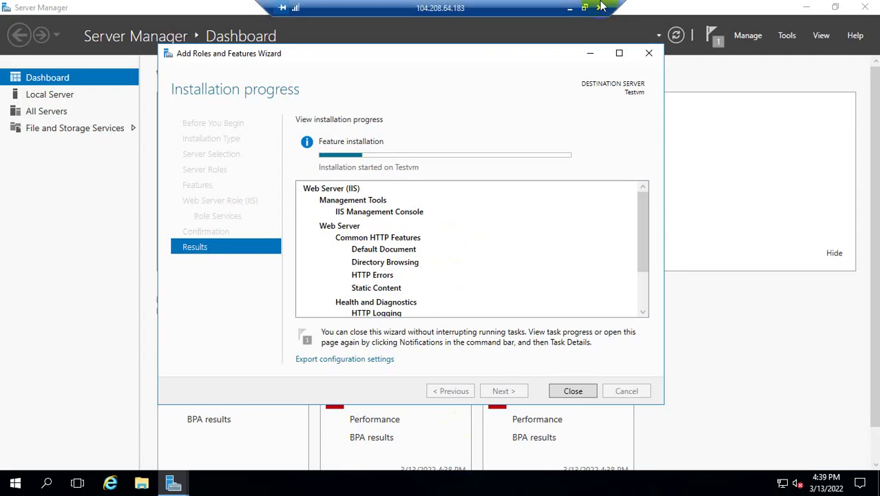
left_click(570, 8)
left_click(86, 9)
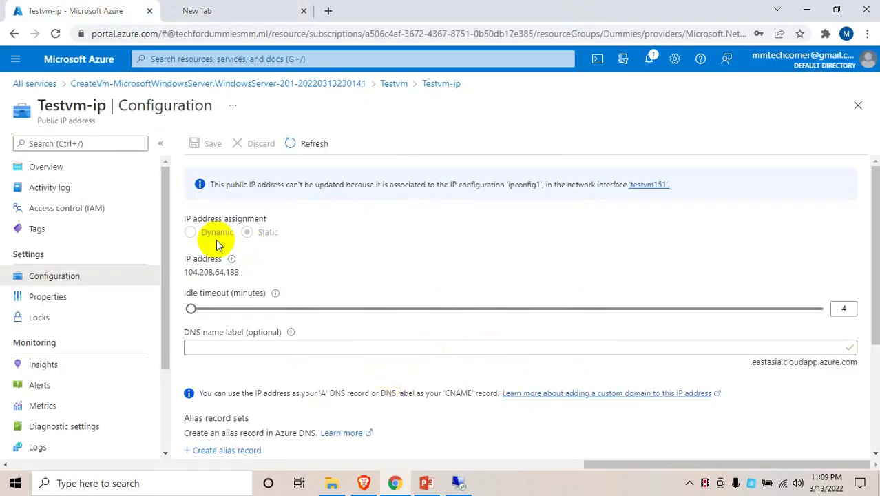
left_click(259, 349)
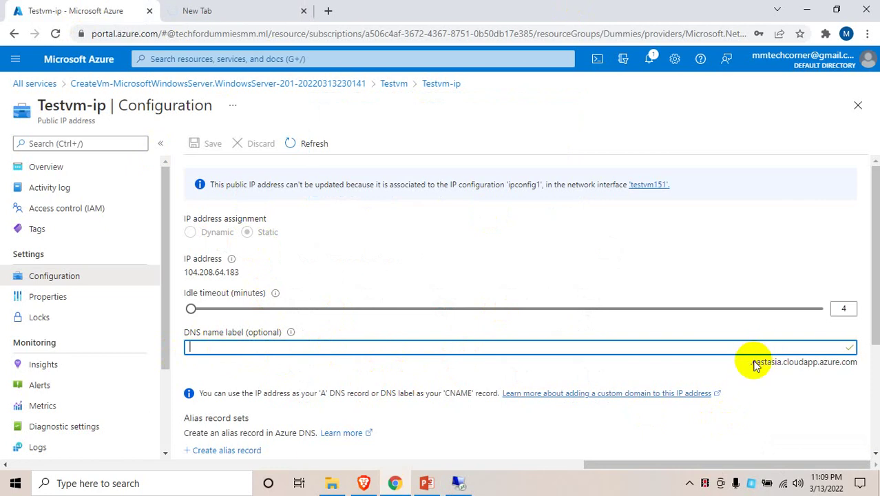
left_click(785, 369)
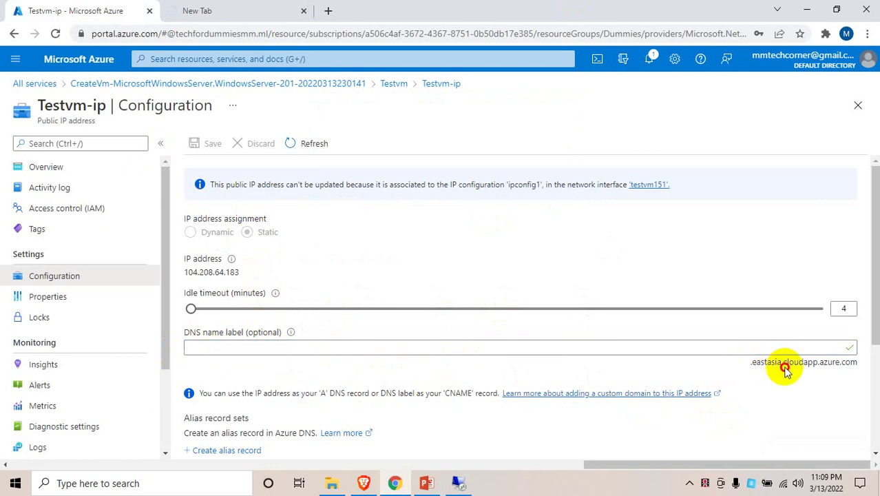
left_click_drag(785, 370, 849, 367)
left_click(860, 369)
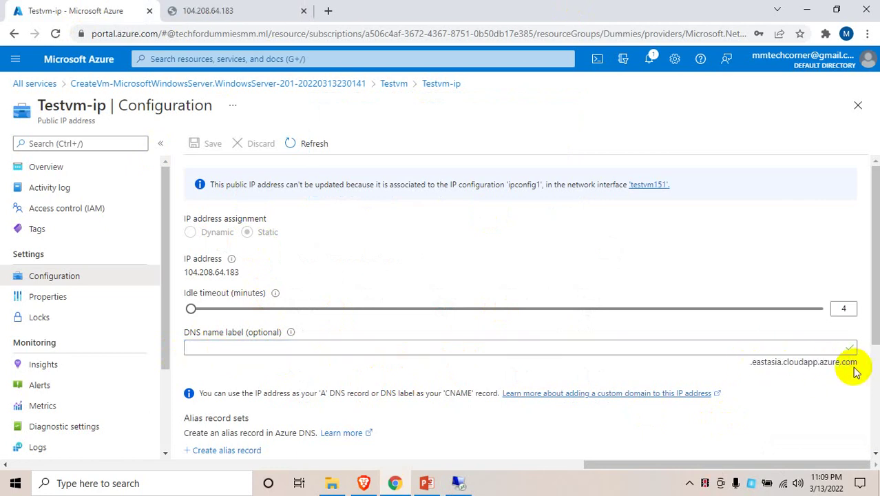
left_click(250, 7)
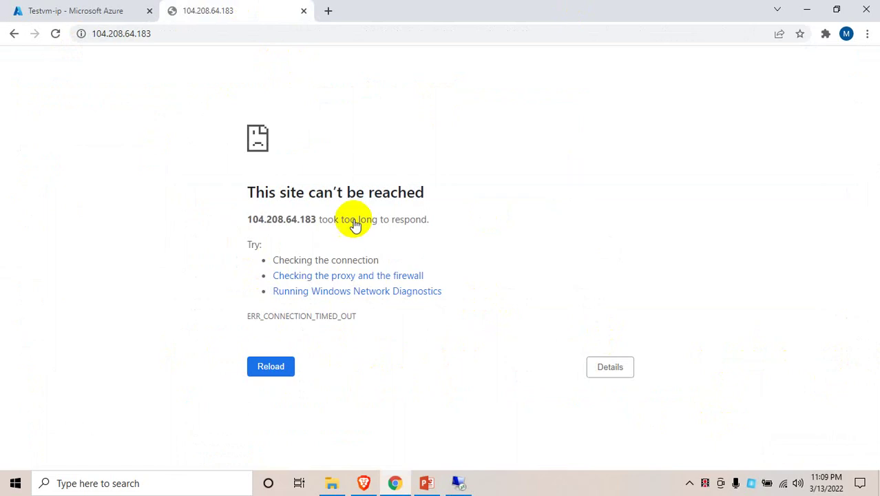
left_click(459, 481)
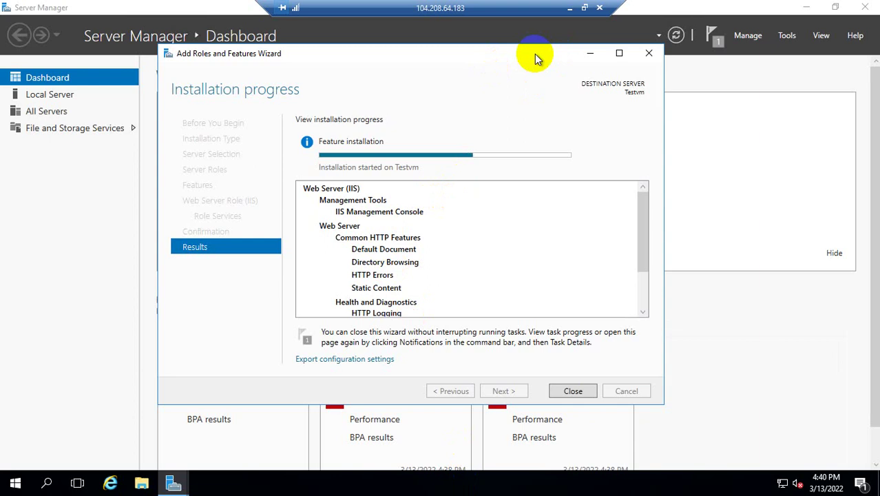
Wait for the Web Server (IIS) installation to succeed, then close the wizard
left_click_drag(538, 55, 482, 53)
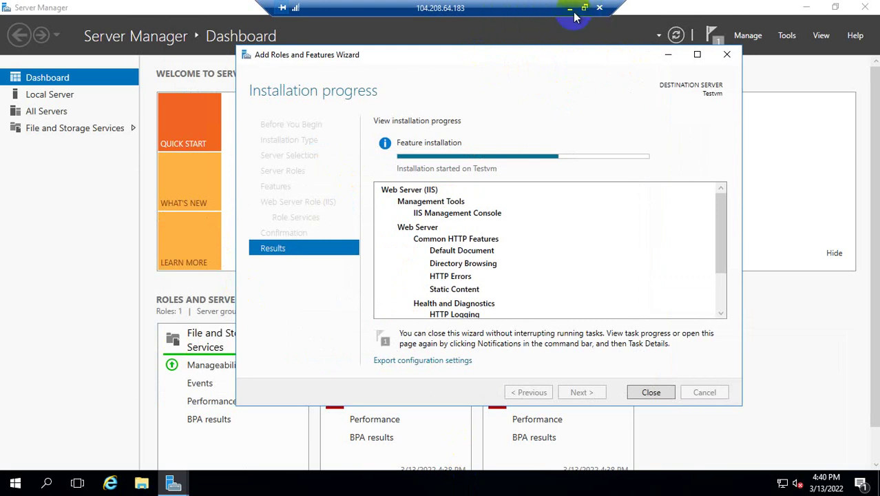
mouse_move(562, 159)
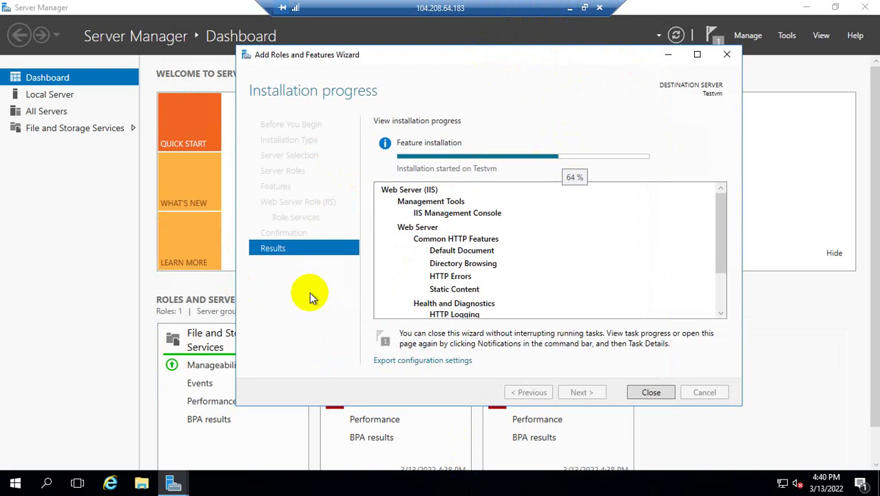
left_click(111, 484)
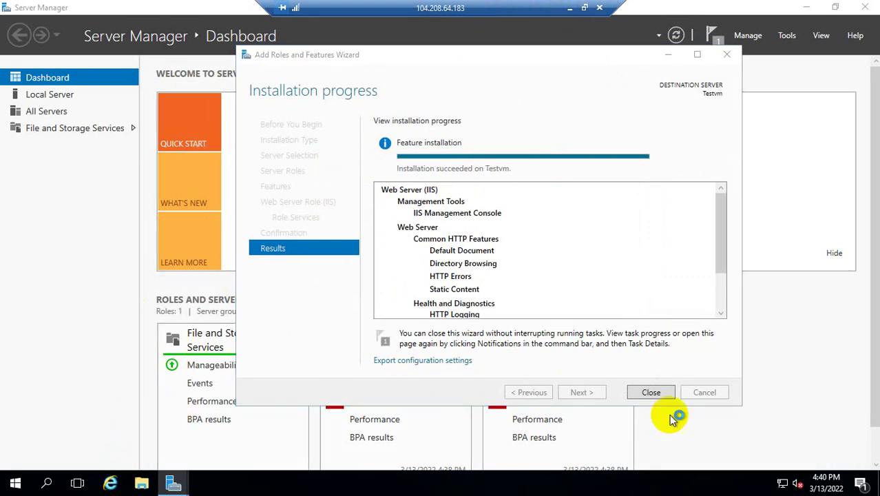
left_click(658, 394)
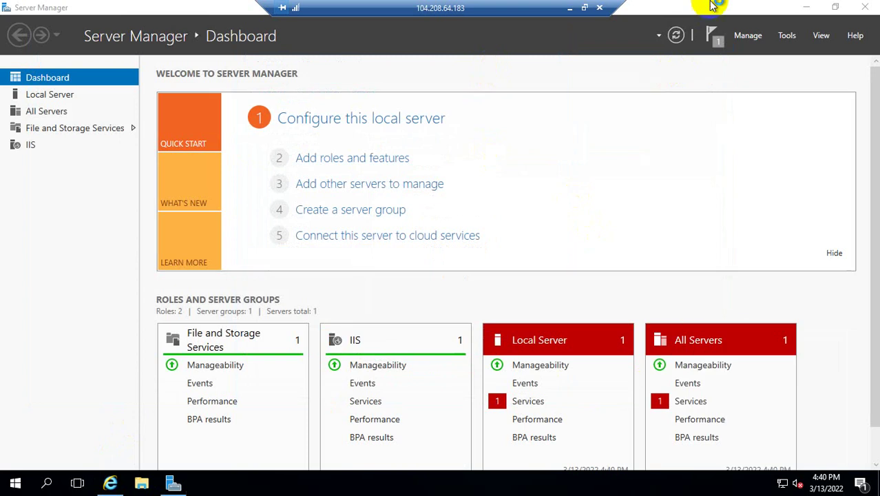
Reload 104.208.64.183 in Chrome to show the IIS welcome page, then close Internet Explorer remotely
left_click(569, 9)
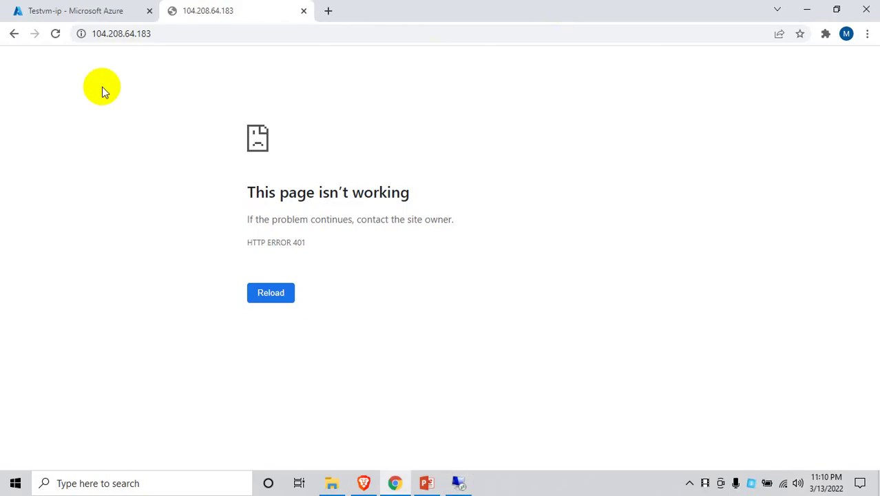
left_click(55, 33)
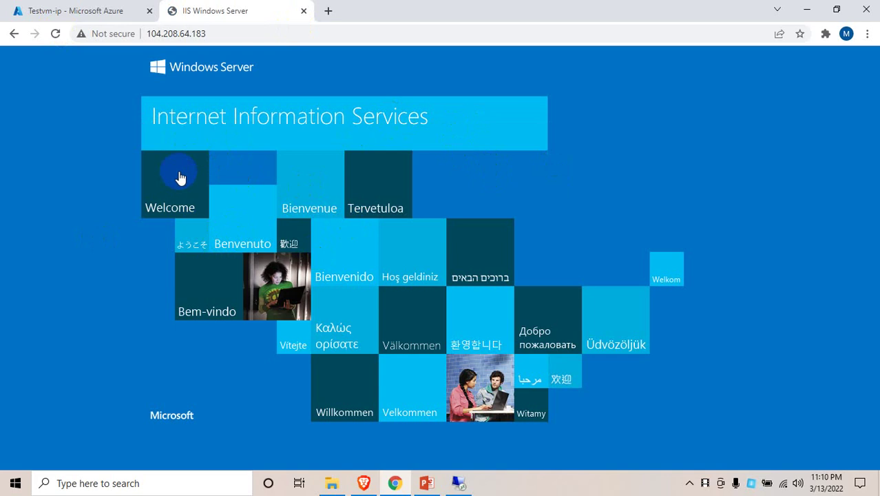
left_click(459, 482)
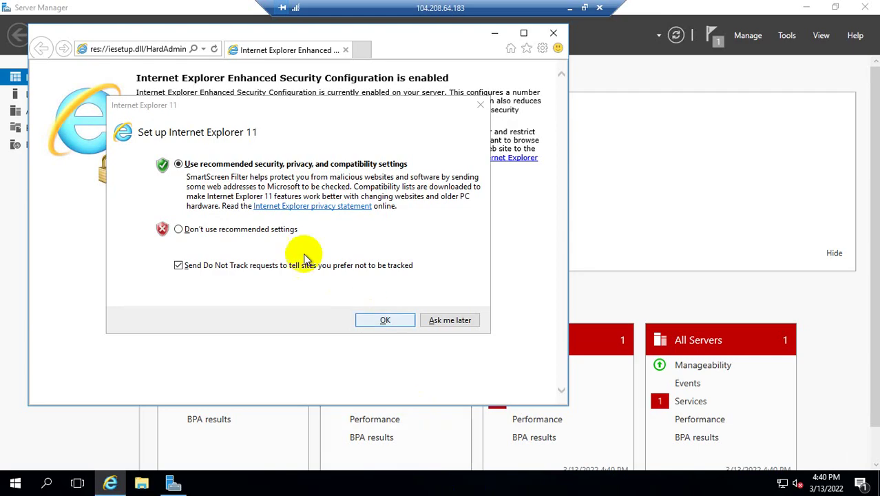
left_click(554, 33)
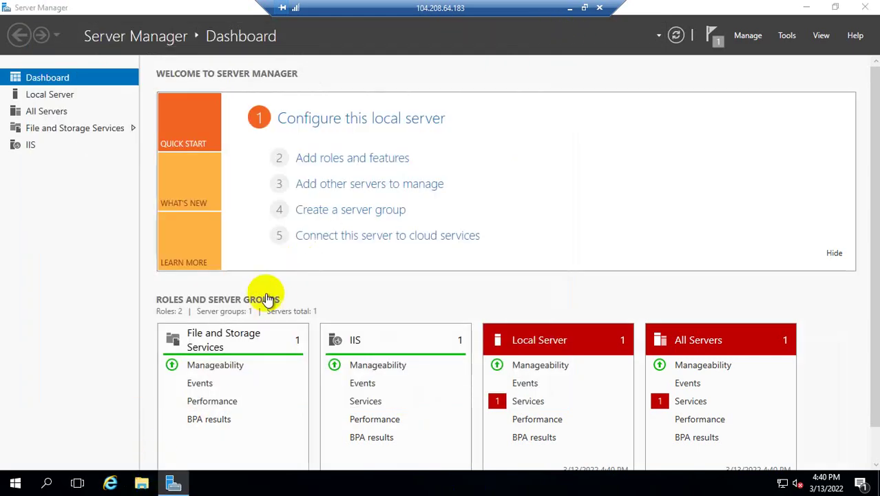
Go to C:\inetpub\wwwroot and permanently delete both iisstart files
left_click(141, 482)
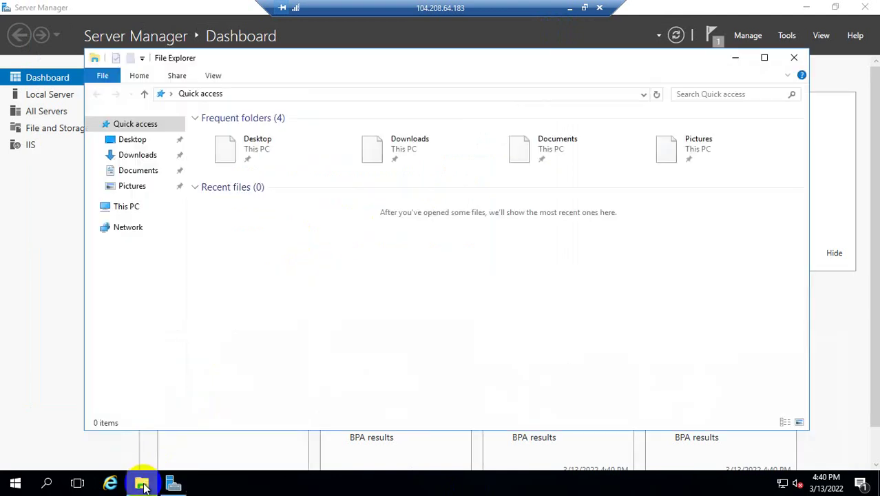
left_click(128, 207)
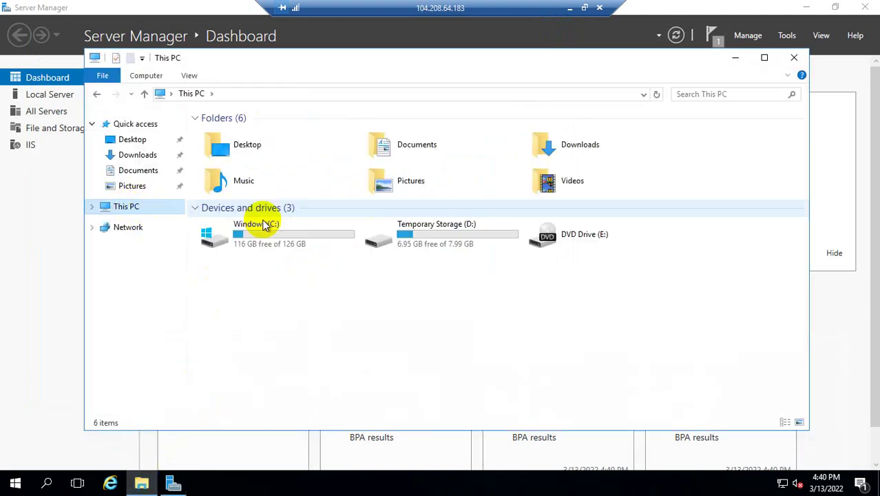
double_click(262, 238)
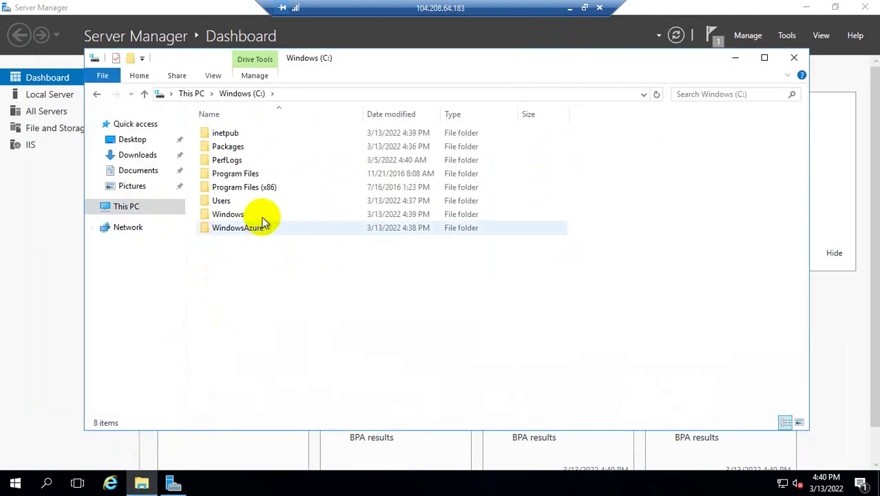
double_click(266, 136)
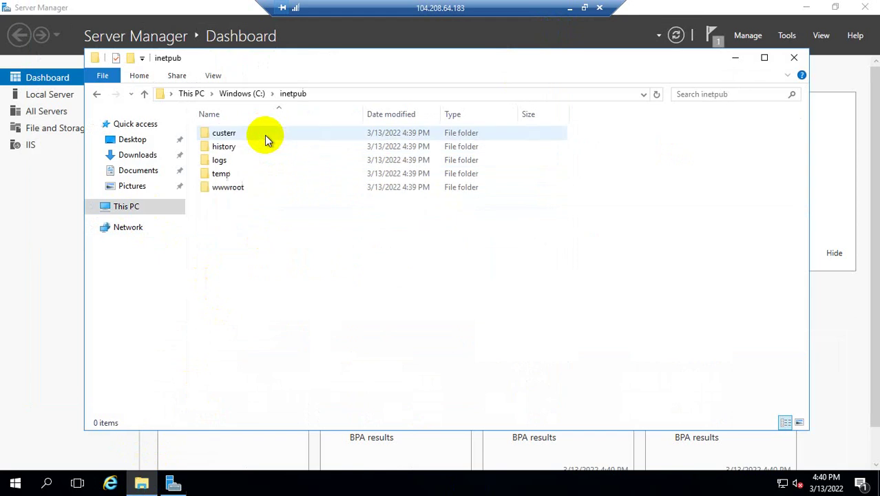
double_click(258, 189)
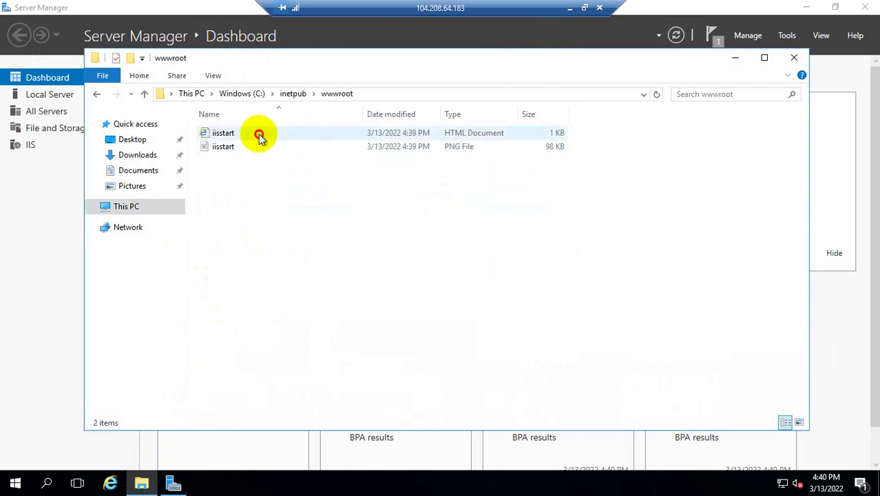
left_click(258, 133)
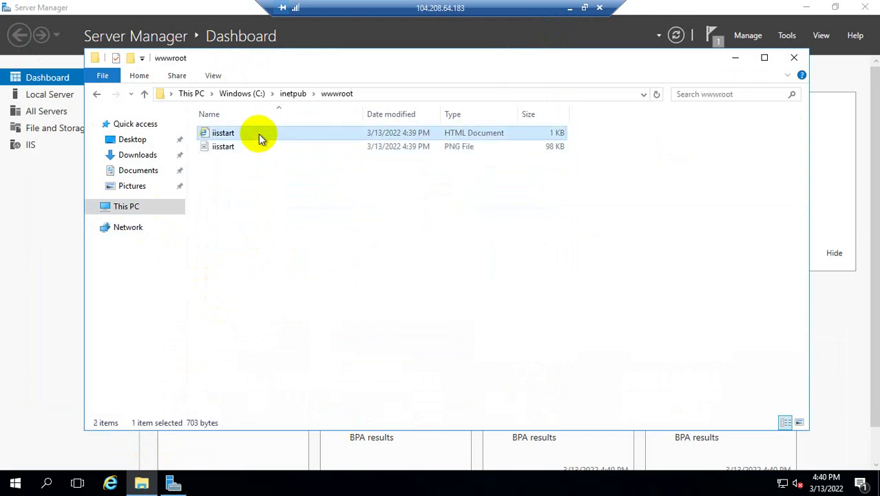
left_click_drag(246, 156, 297, 135)
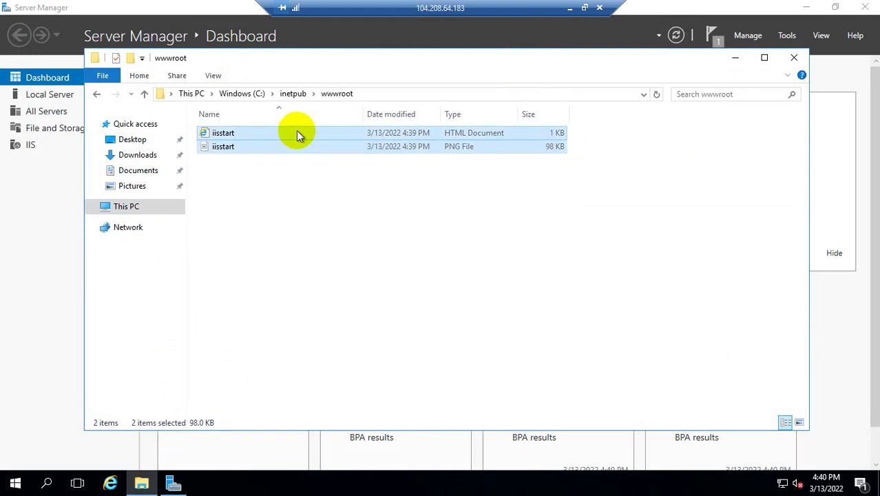
key("shift+Delete")
key("Return")
Create a new blank text document in wwwroot named index.html
right_click(297, 136)
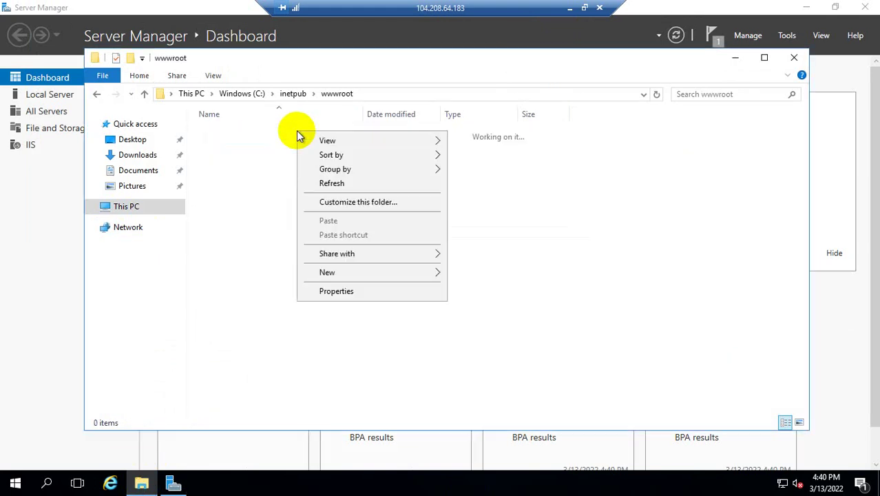
mouse_move(359, 273)
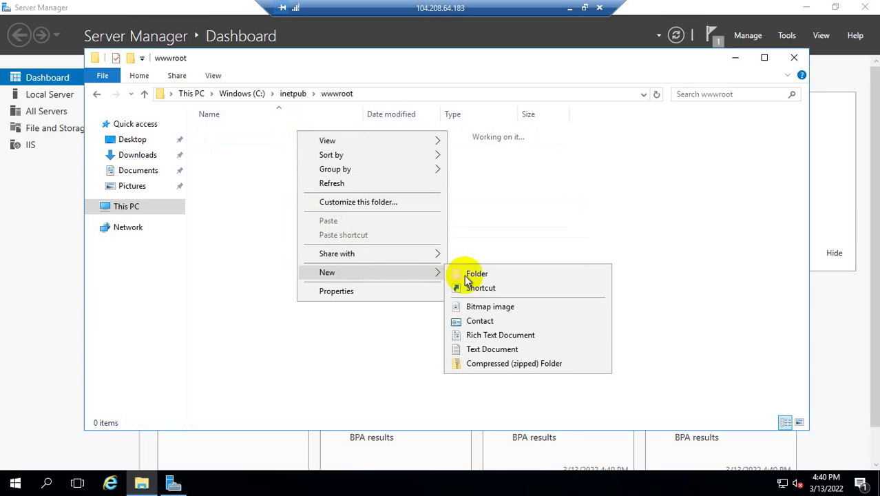
left_click(489, 348)
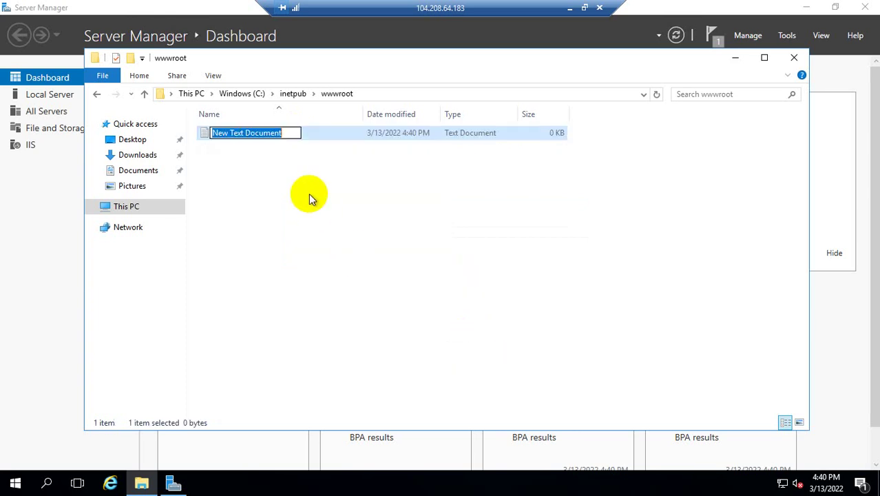
type("inde")
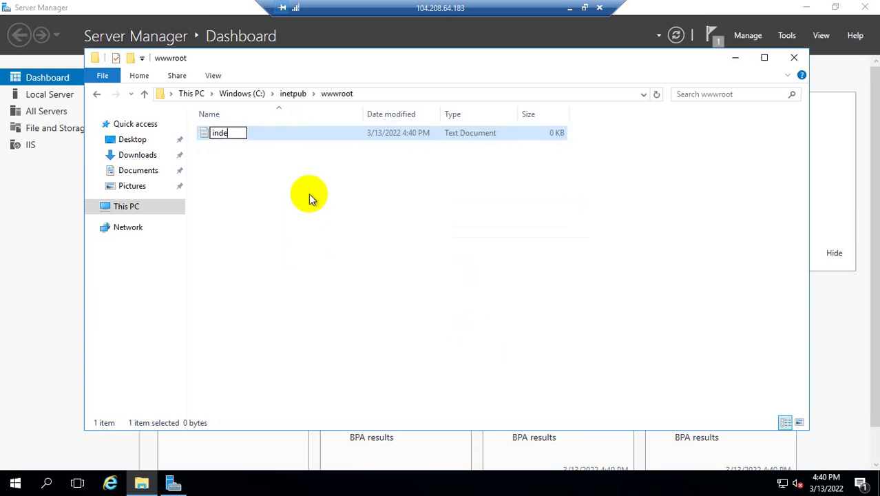
type("x.html")
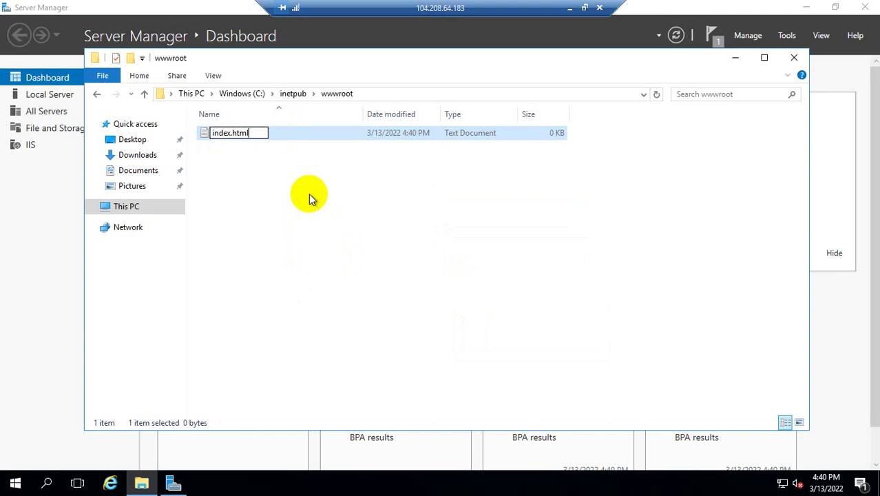
key("Return")
double_click(259, 134)
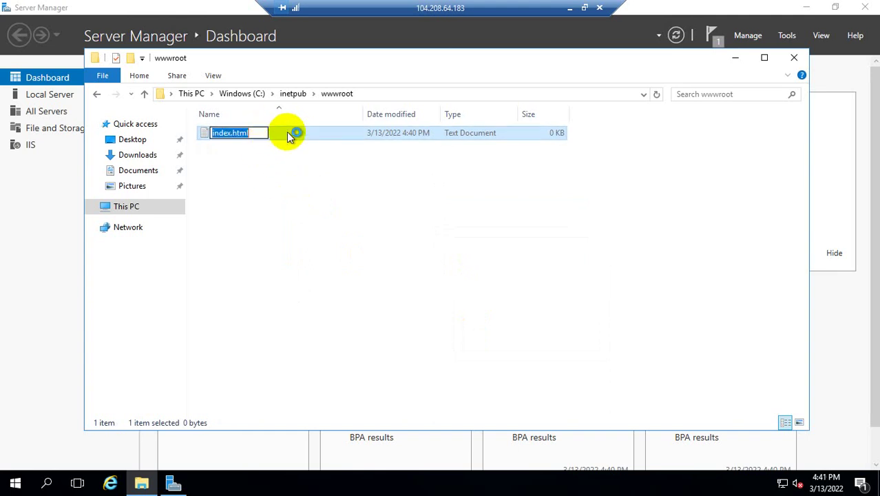
key("Escape")
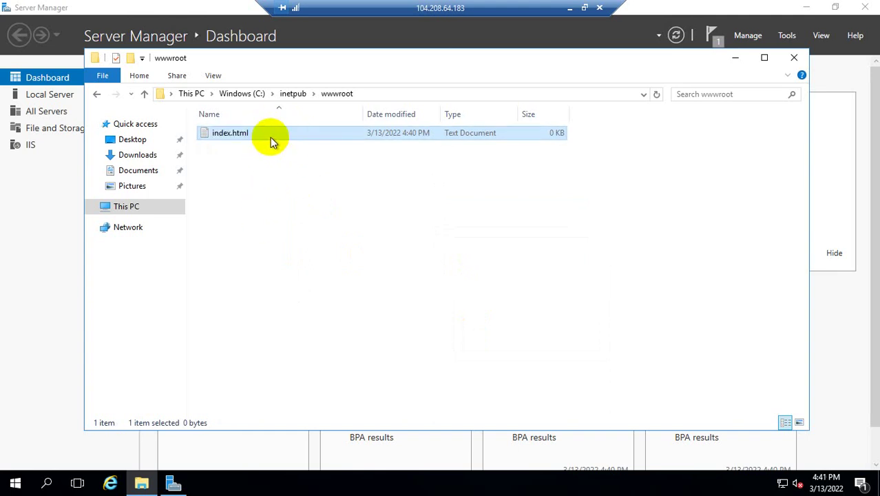
Open index.html in Notepad and type the opening and closing html and title tags
double_click(268, 136)
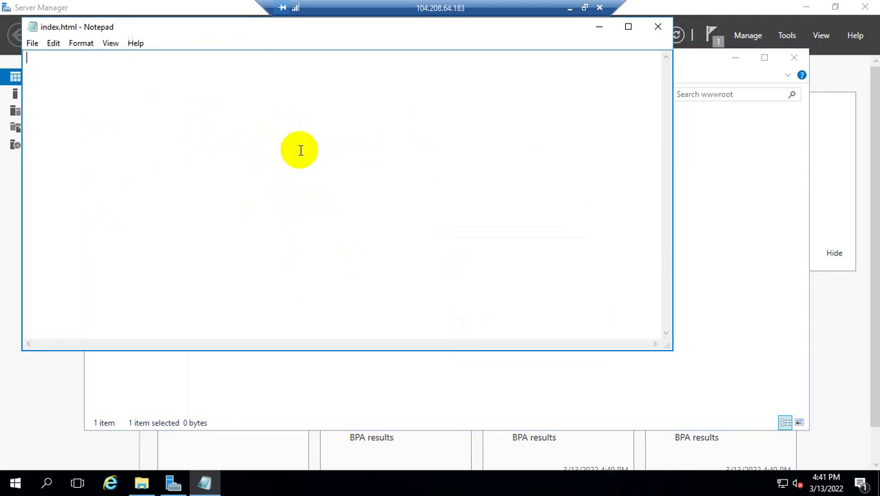
type("<")
type("D")
type("Doc")
type("typ")
key("BackSpace")
key("BackSpace")
key("BackSpace")
key("BackSpace")
key("BackSpace")
key("BackSpace")
key("BackSpace")
key("BackSpace")
key("BackSpace")
type("htm")
type("l> ")
type("</html")
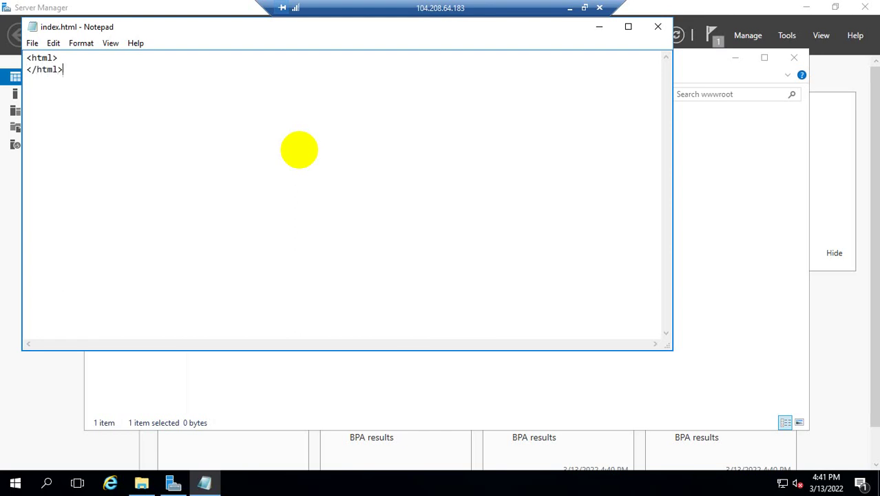
key("Up")
key("Return")
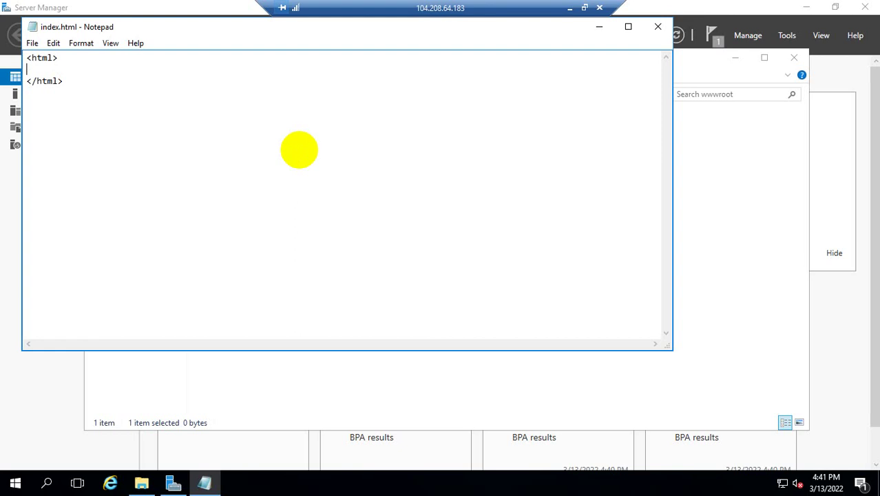
type("<title>")
key("Return")
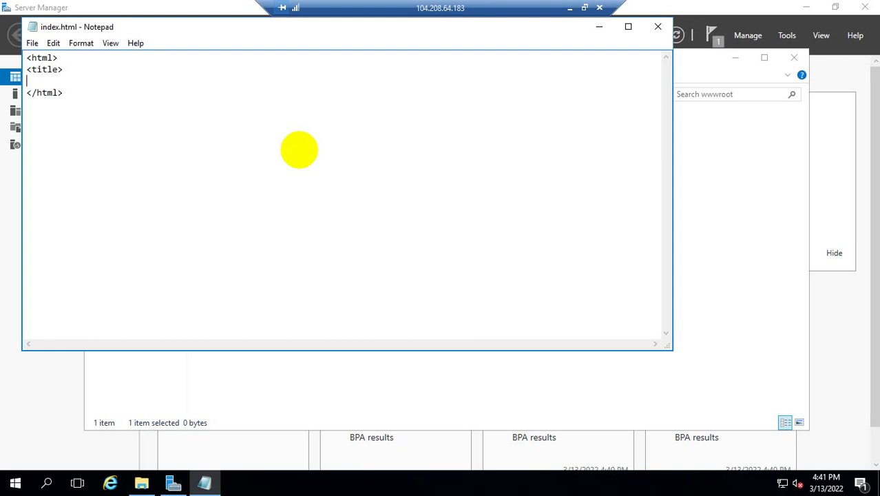
type("</tible")
key("BackSpace")
key("BackSpace")
key("BackSpace")
type("tle")
Set the page title to Welcome and add opening and closing body tags
left_click(25, 80)
key("BackSpace")
type("Welcome </title")
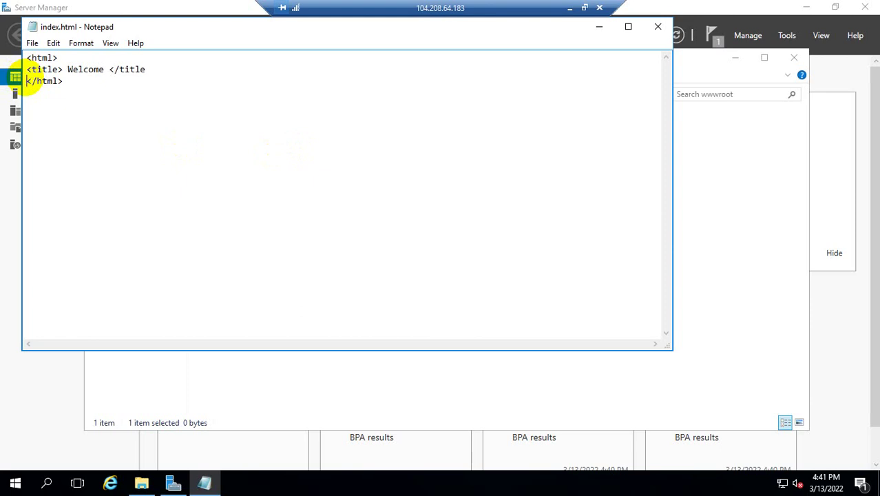
key("Return")
type("<body>")
key("Return")
type("</")
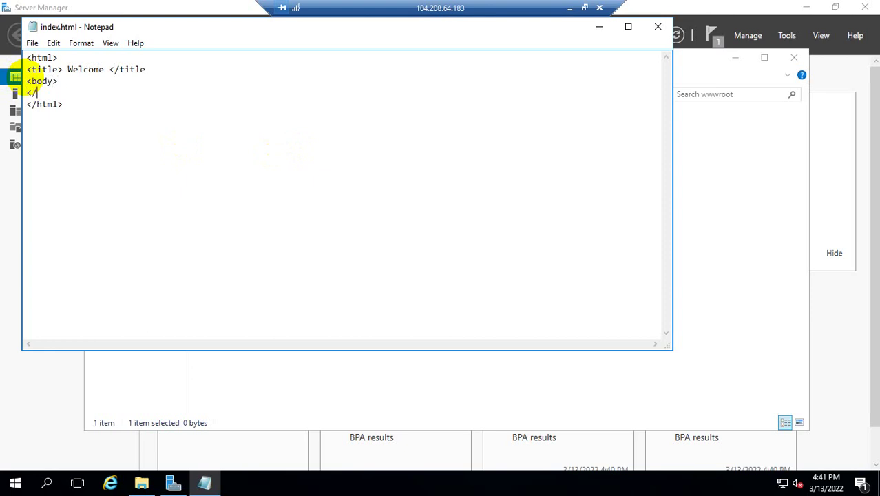
type("body>")
Add the body text Testing 1,2 and save index.html
key("Up")
key("Return")
type("Teset")
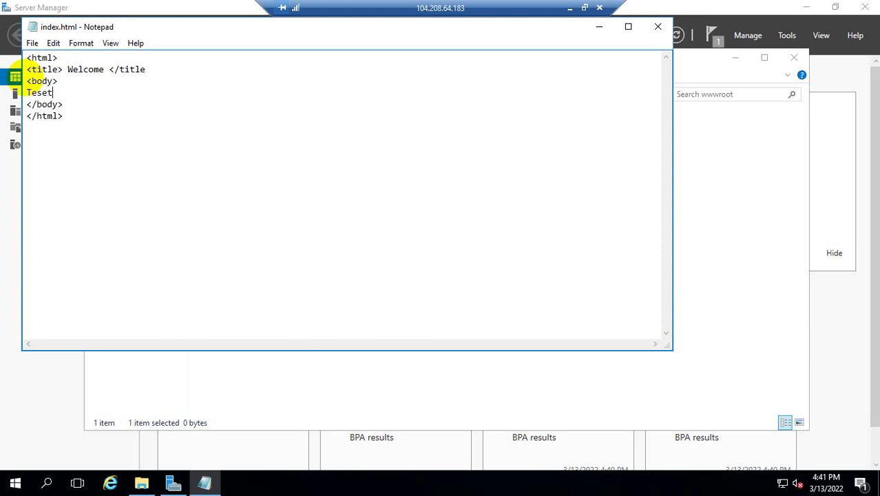
key("BackSpace")
key("BackSpace")
type("ting 1,2")
key("ctrl+s")
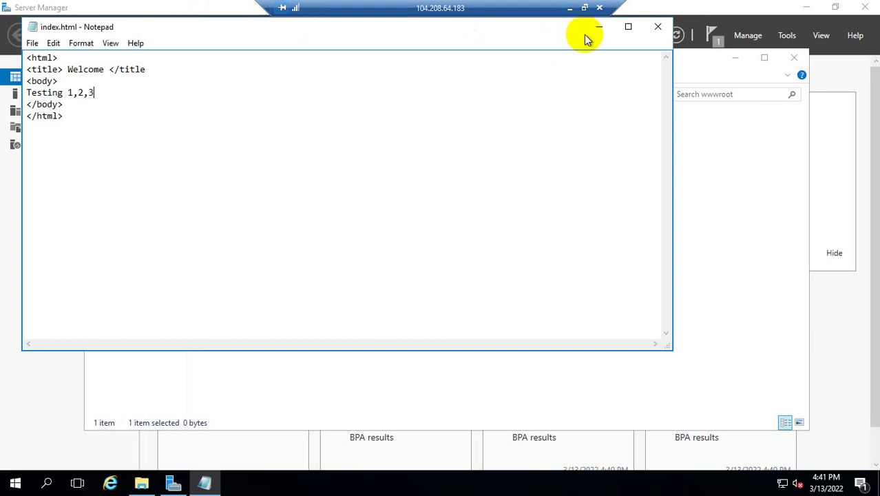
left_click(599, 26)
Reload the server's public IP page in Chrome, then return to the remote session
left_click(570, 11)
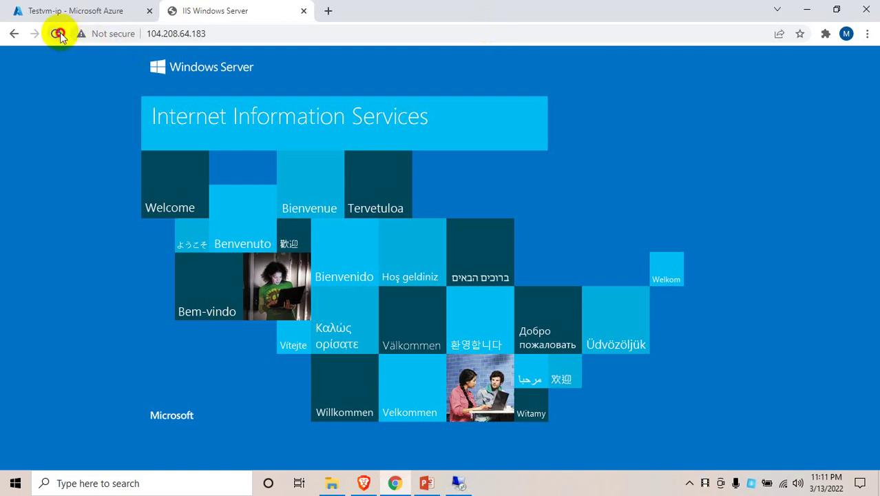
left_click(56, 34)
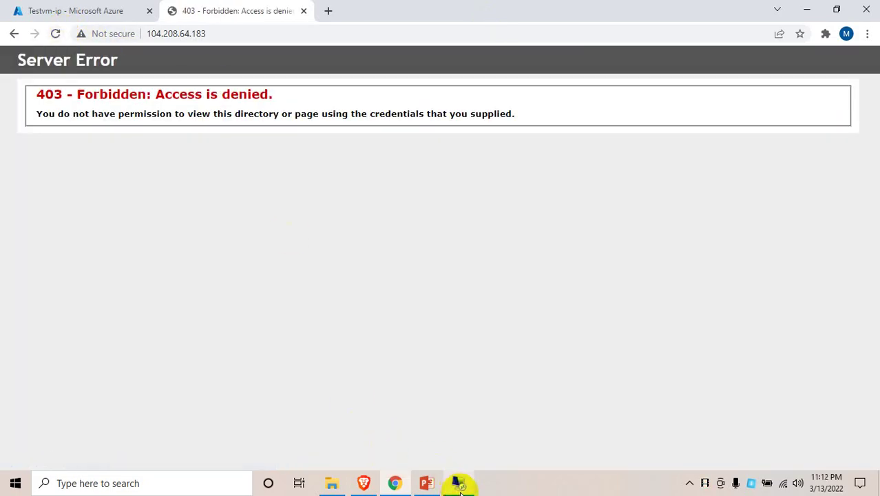
left_click(458, 482)
Check index.html's contents, then delete index.html from the wwwroot folder
left_click(253, 135)
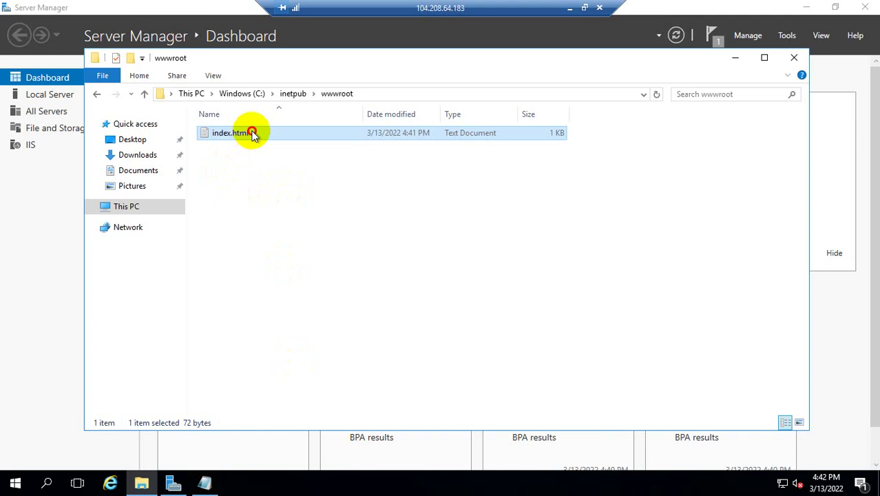
double_click(306, 131)
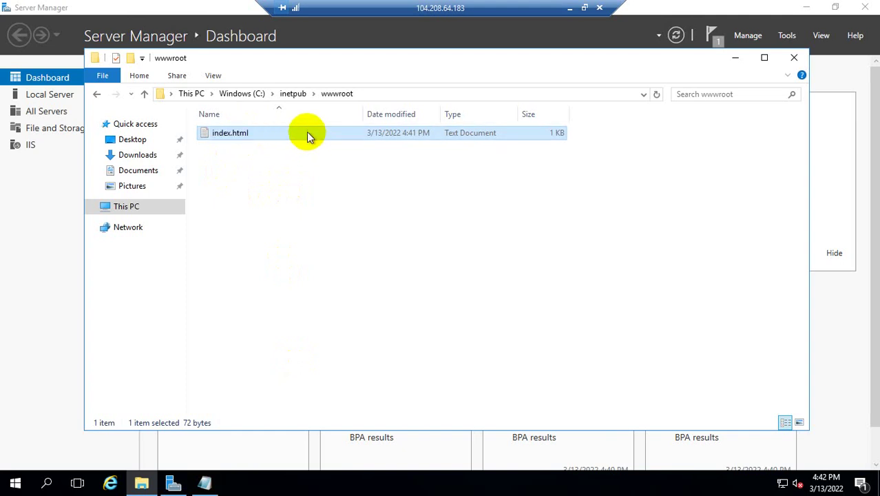
key("ctrl+a")
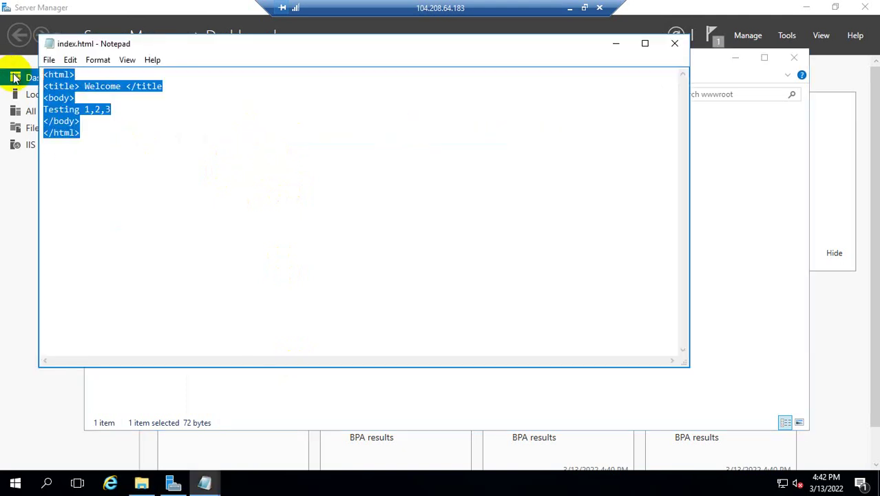
left_click(675, 43)
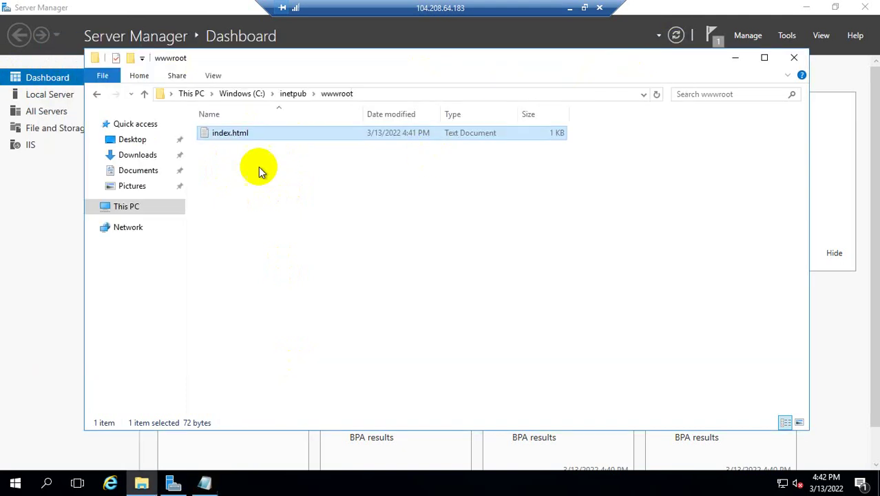
left_click(230, 134)
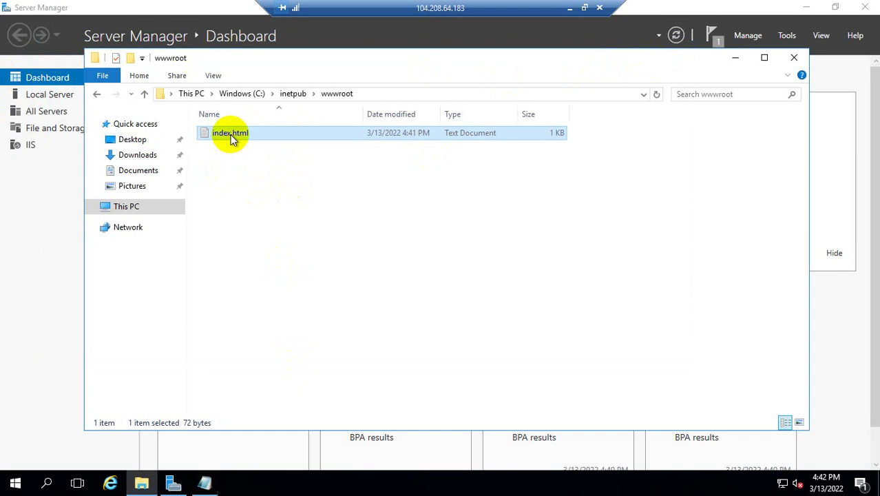
left_click(281, 133)
key("Delete")
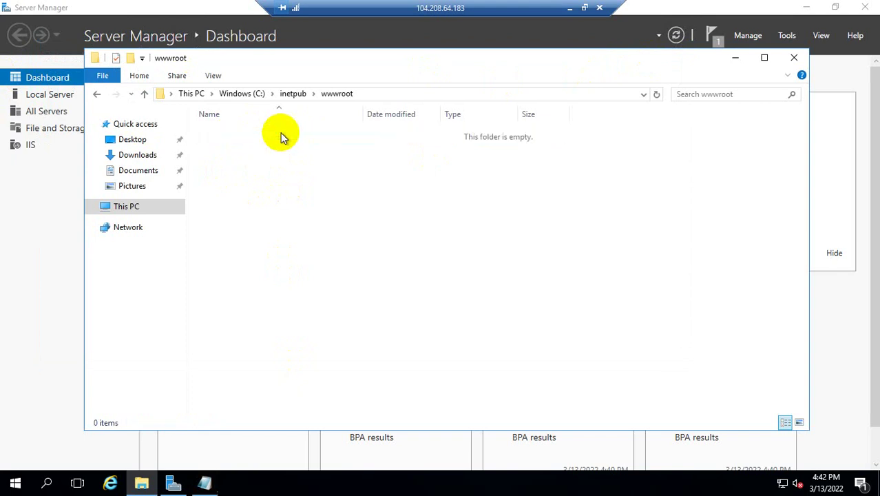
Launch a new Notepad document via Run and paste the copied name index.html
key("super+r")
type("notepad")
key("Return")
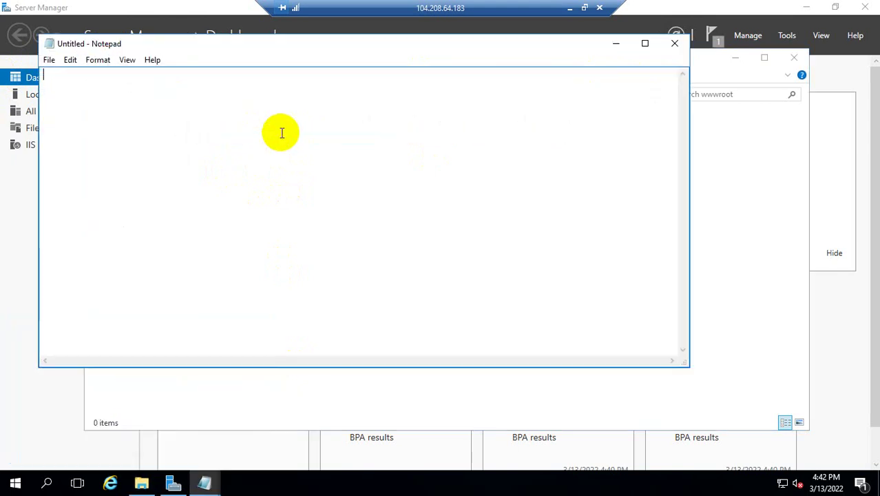
type("index.html")
left_click(671, 47)
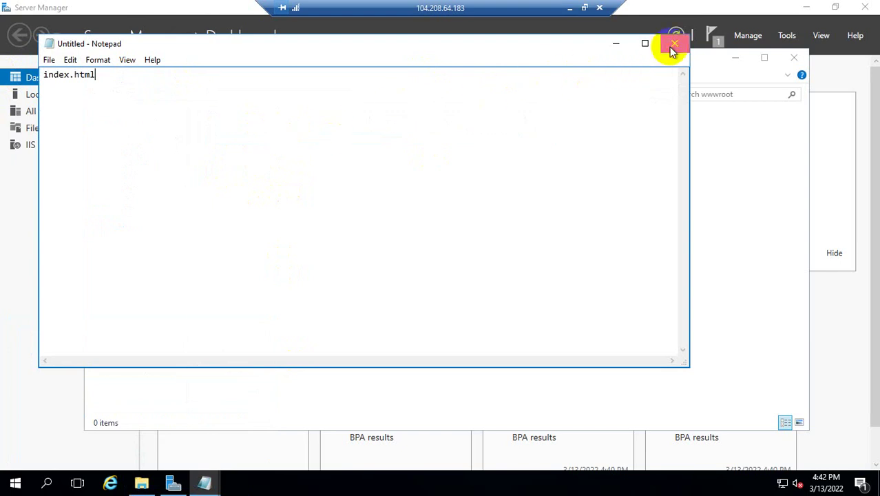
Replace the pasted text with html and body tags around 'Testing', then bring up Save As
left_click(521, 241)
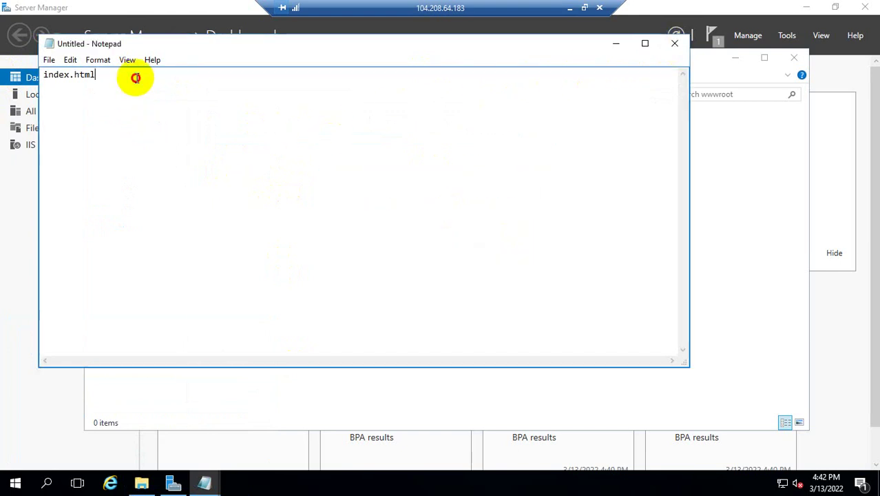
left_click_drag(135, 78, 4, 79)
type("<")
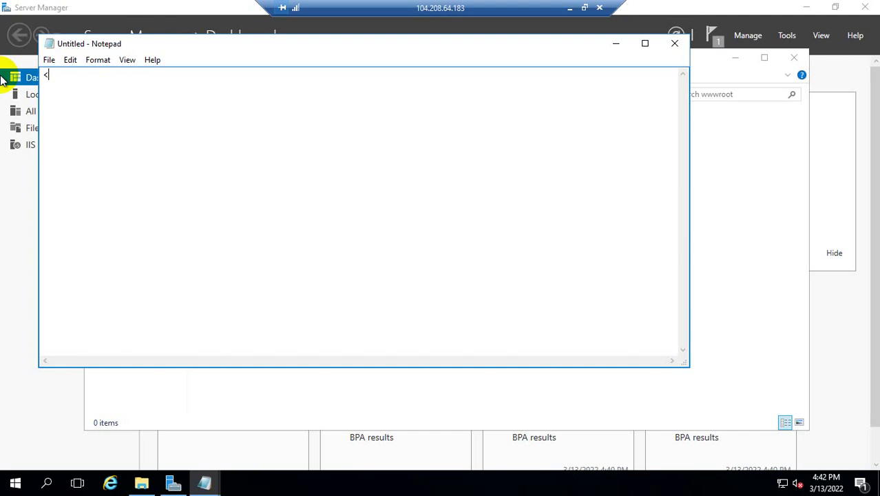
type("html> ")
type("</")
type("html")
key("Return")
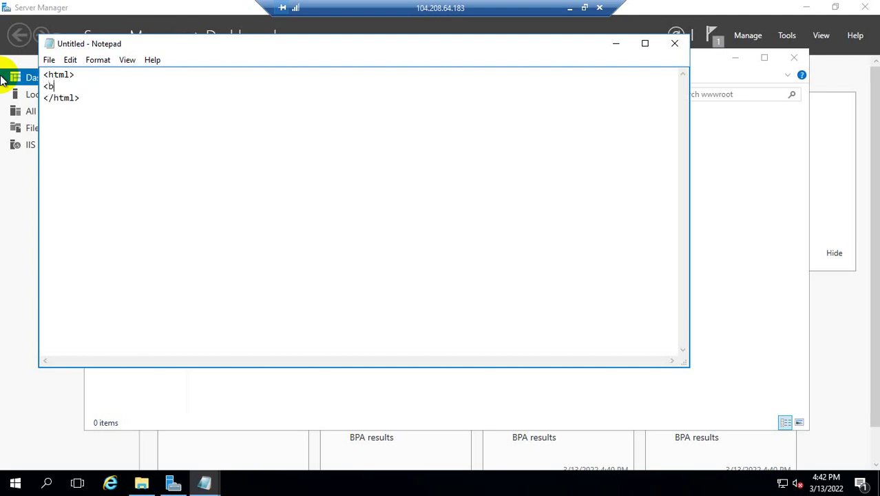
type("<body>")
key("Return")
key("Return")
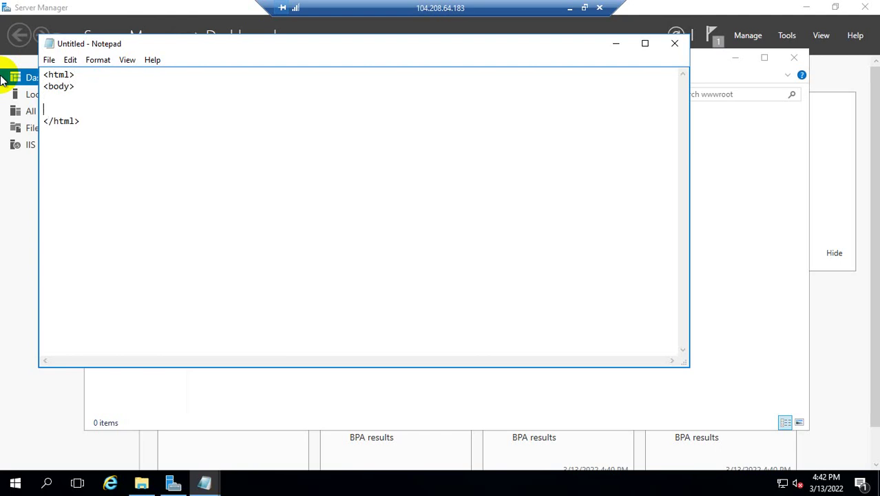
type("</boesting .....")
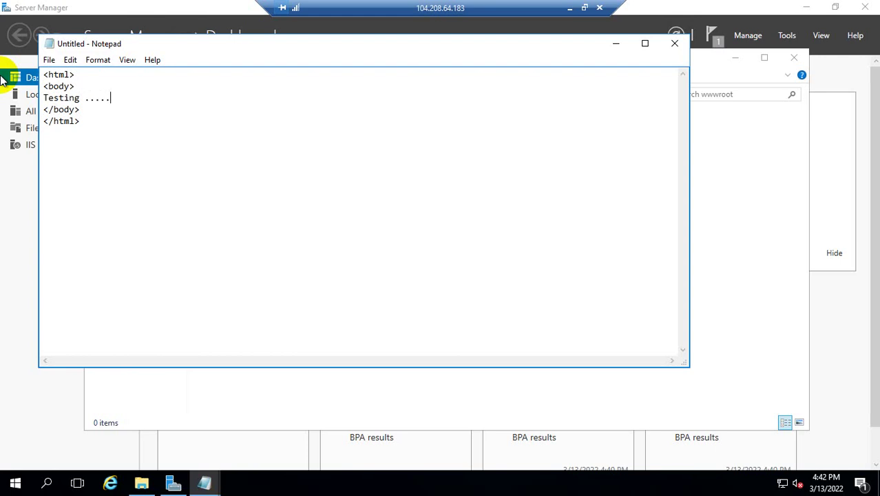
key("ctrl+s")
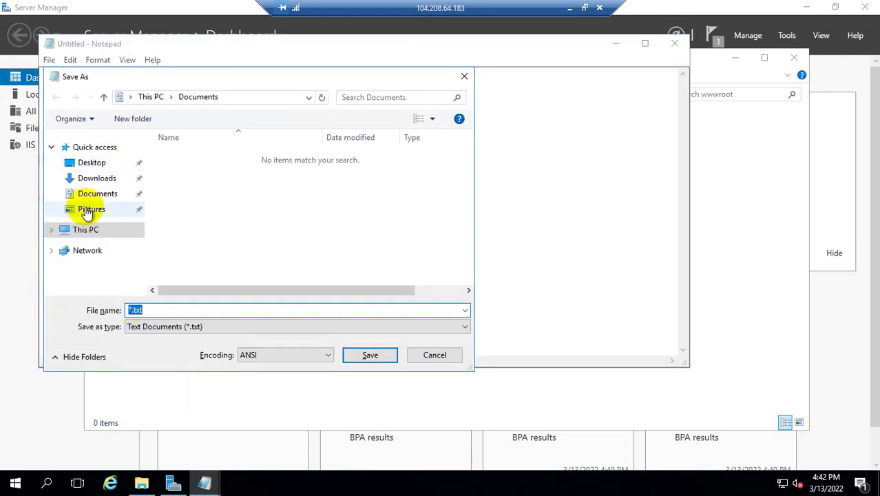
Browse the Save As dialog to C:\inetpub\wwwroot via This PC
left_click(97, 232)
scroll(226, 260, "down", 5)
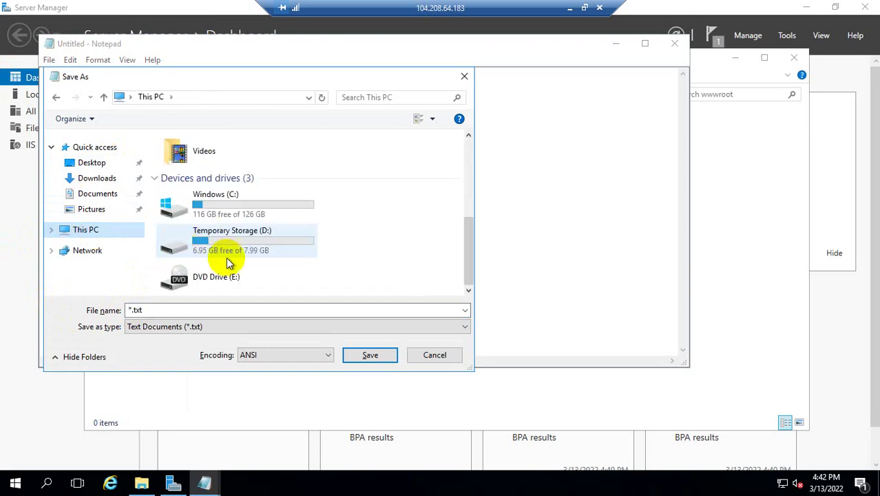
left_click(239, 206)
double_click(239, 207)
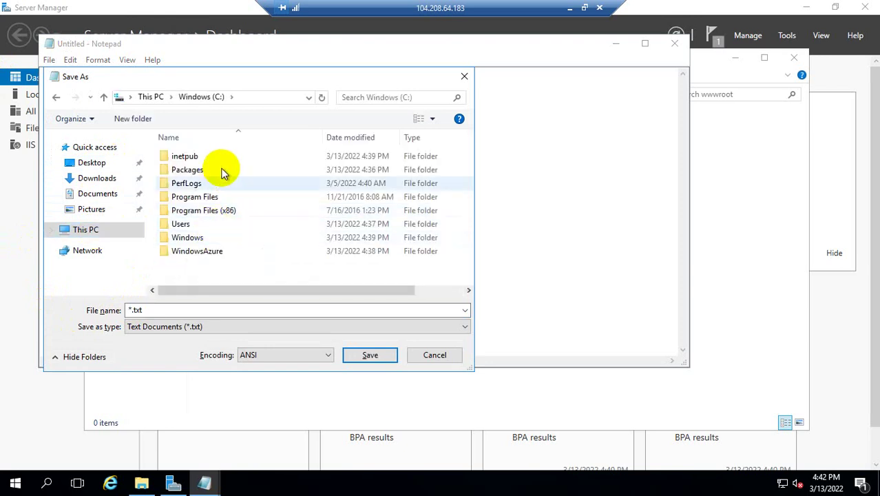
double_click(222, 156)
double_click(211, 211)
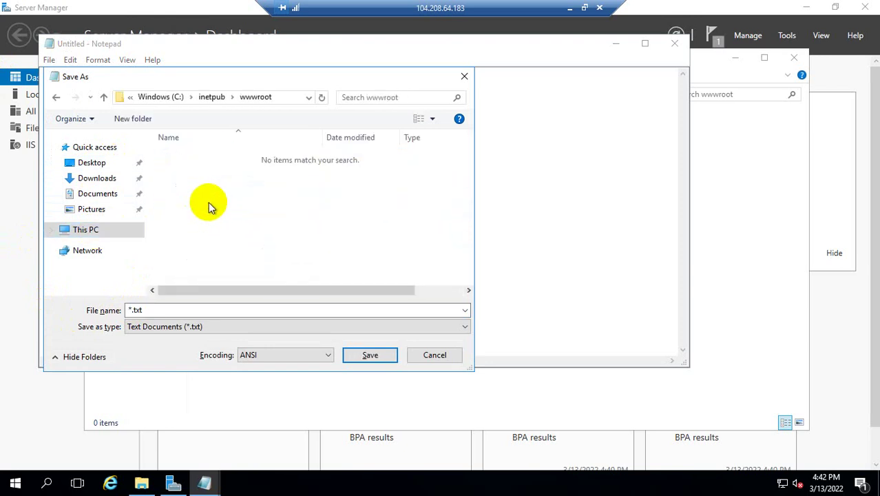
Save the page as index.html with All Files type, then close Notepad
left_click(175, 326)
left_click(177, 350)
left_click(170, 310)
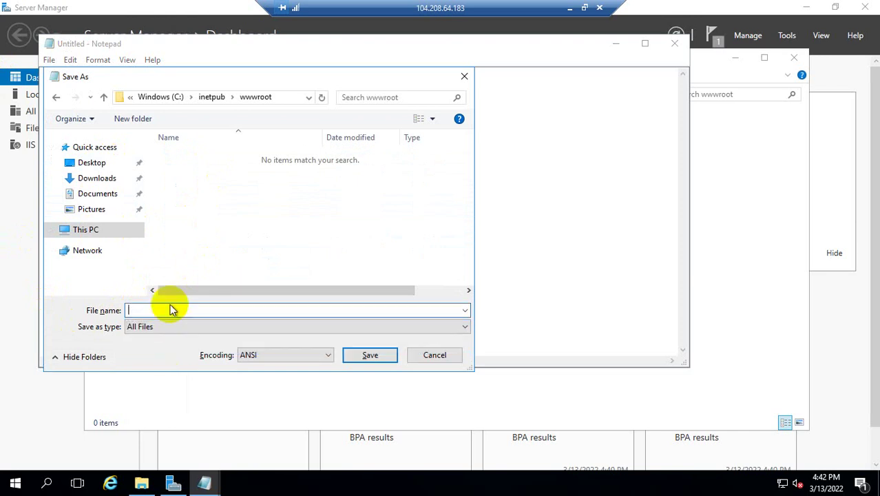
type("index.html")
key("Return")
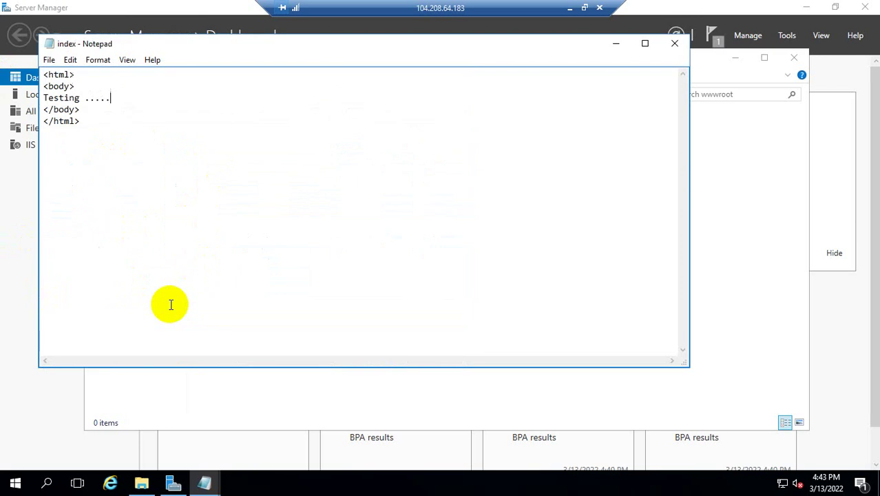
left_click(675, 44)
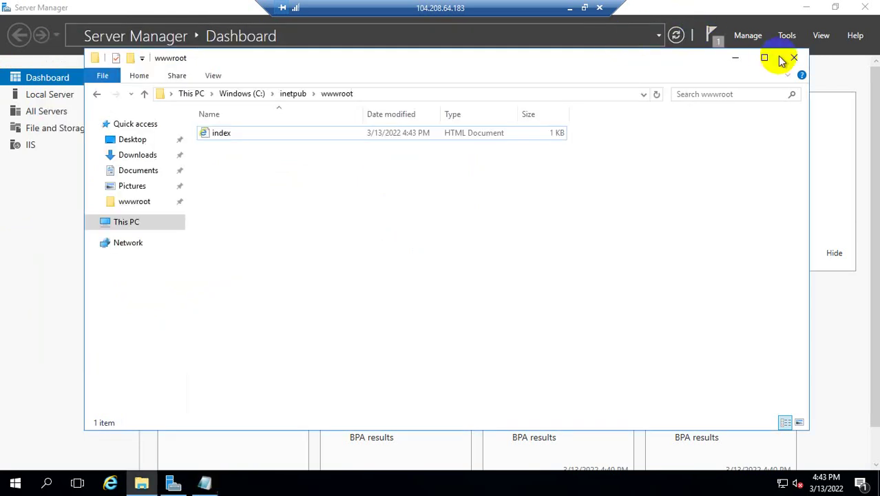
left_click(569, 8)
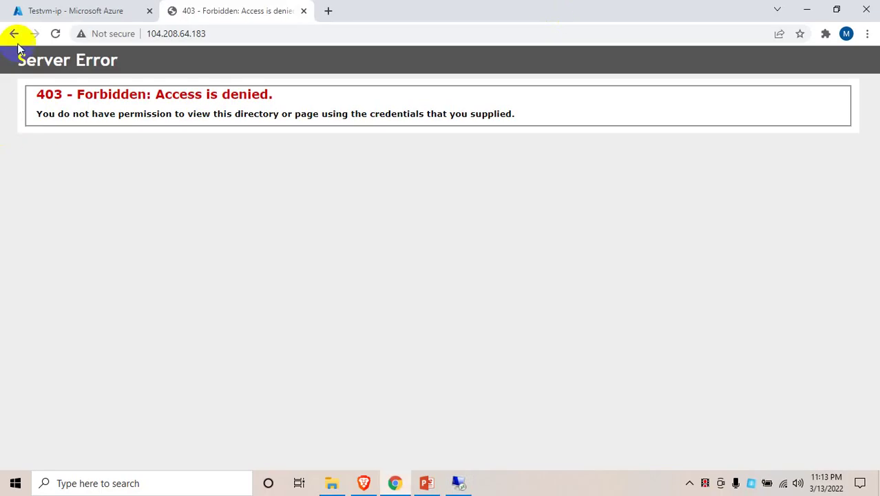
Reload the public IP page in Chrome, then switch back to the remote session
left_click(55, 34)
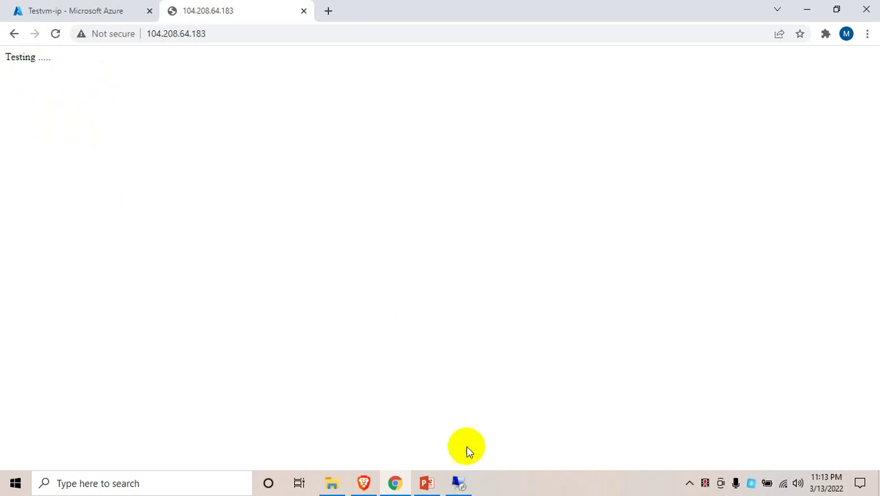
left_click(461, 484)
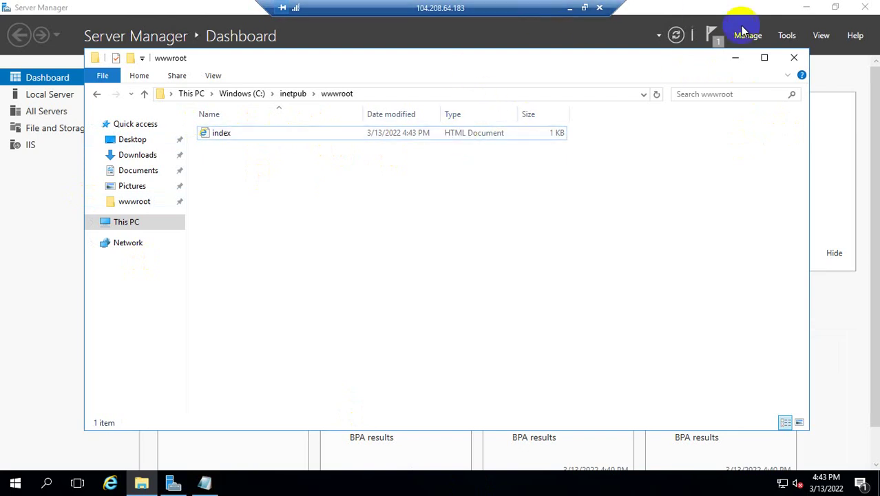
Close File Explorer and Server Manager, then confirm disconnecting the Remote Desktop session
left_click(794, 57)
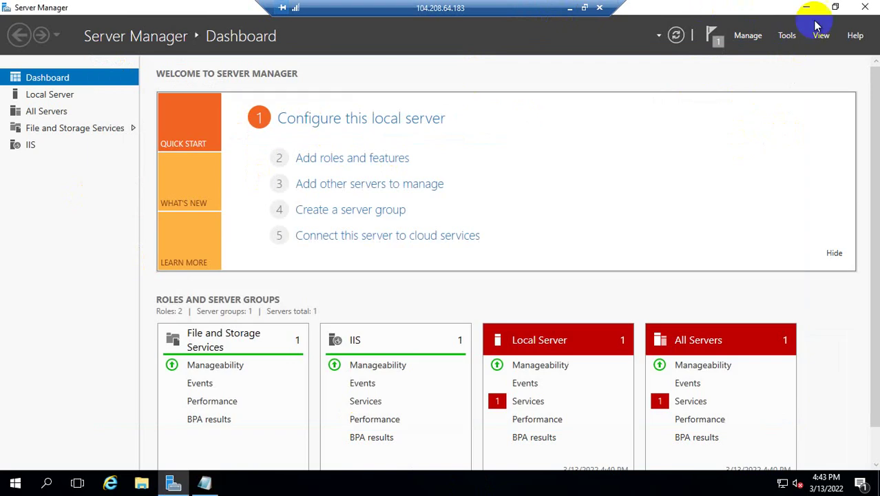
left_click(867, 11)
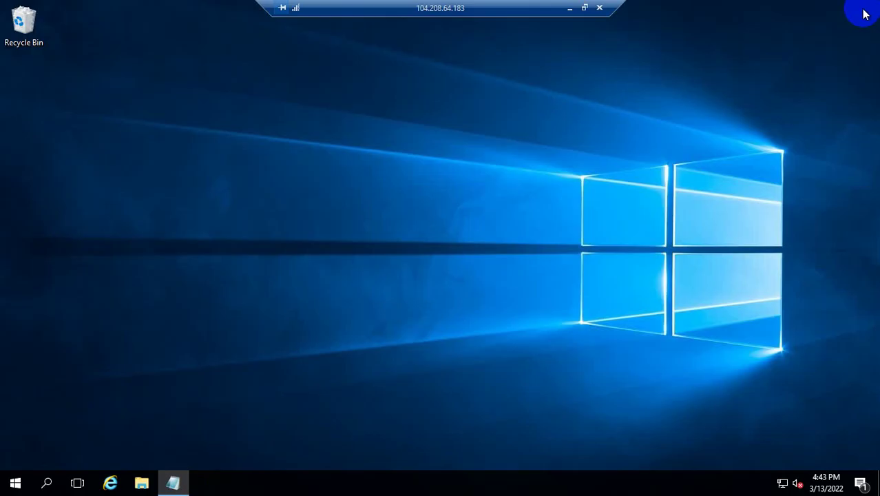
left_click(598, 10)
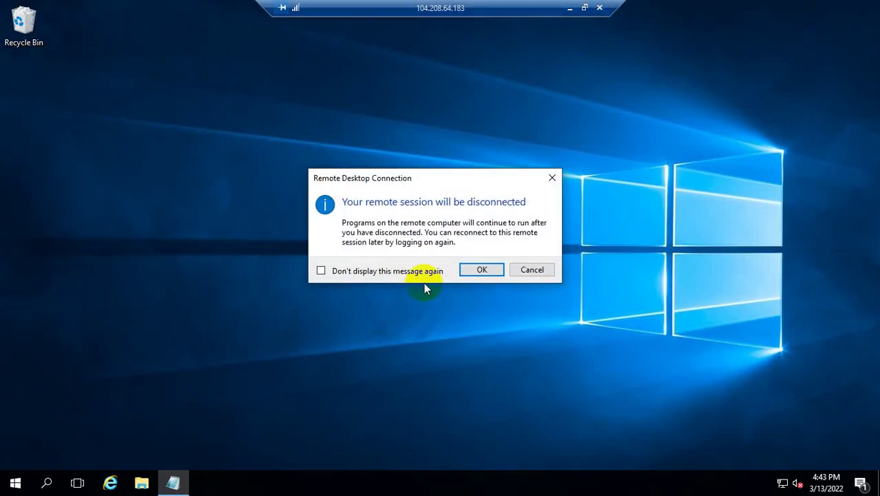
left_click(473, 267)
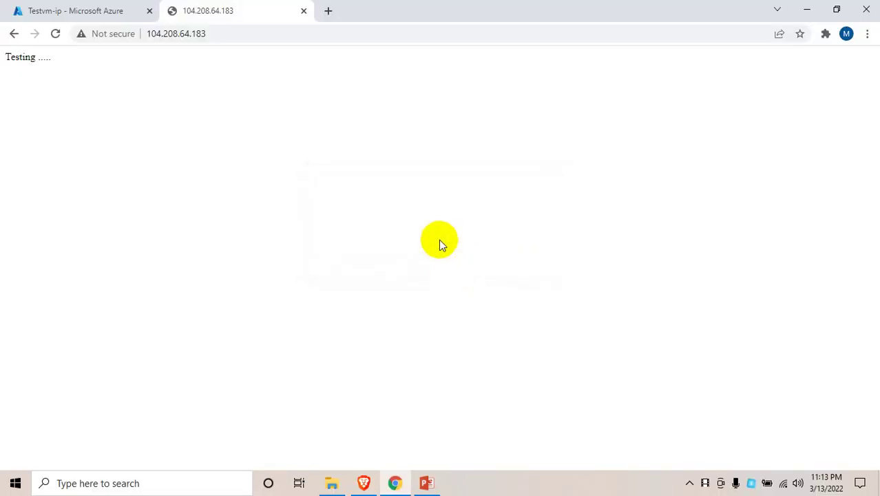
Close the Testing page tab and go to Resource groups from the portal search's recent services
left_click(303, 11)
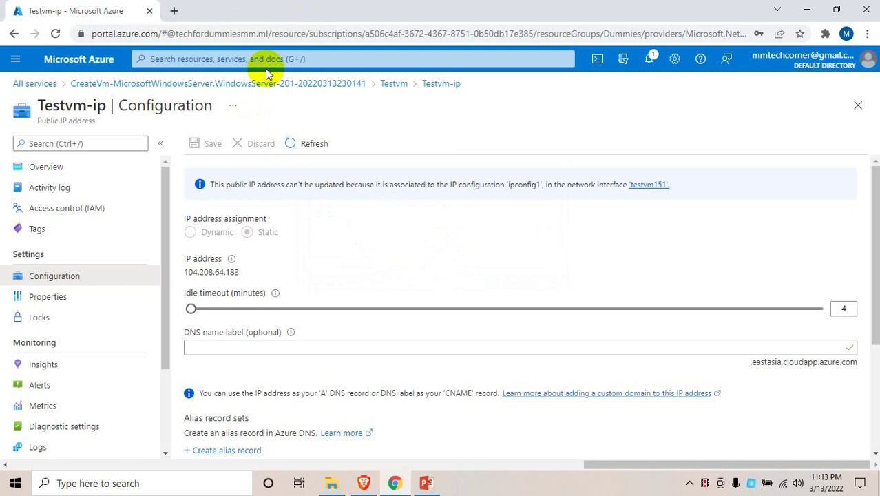
left_click(207, 60)
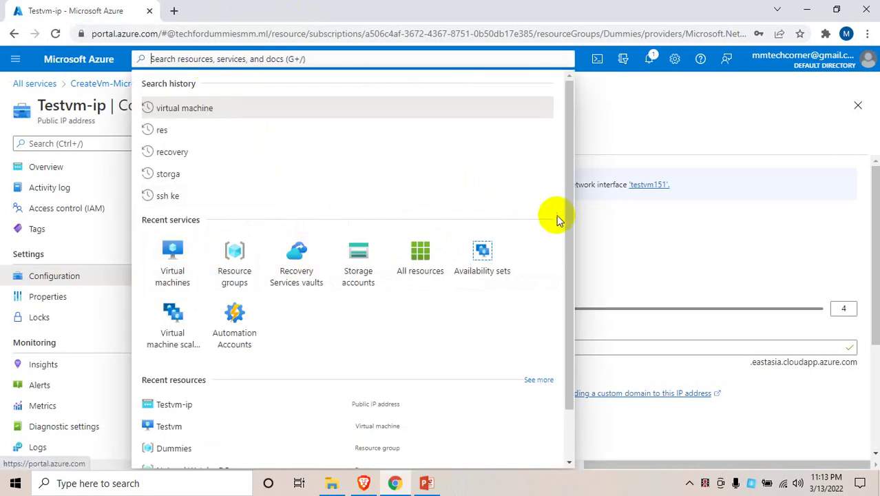
left_click_drag(570, 217, 563, 265)
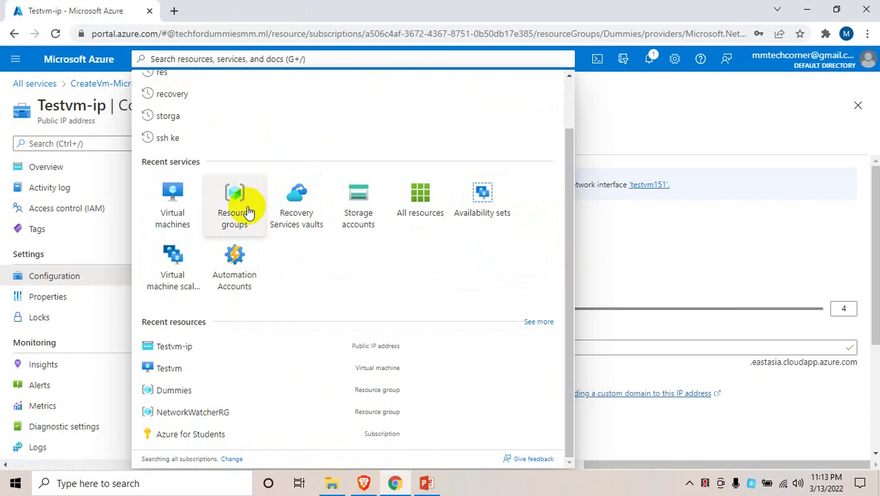
left_click(653, 133)
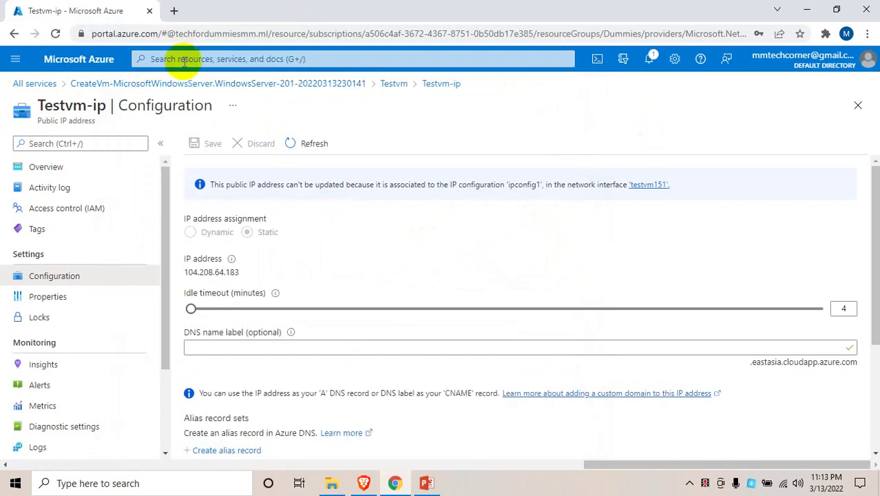
left_click(187, 60)
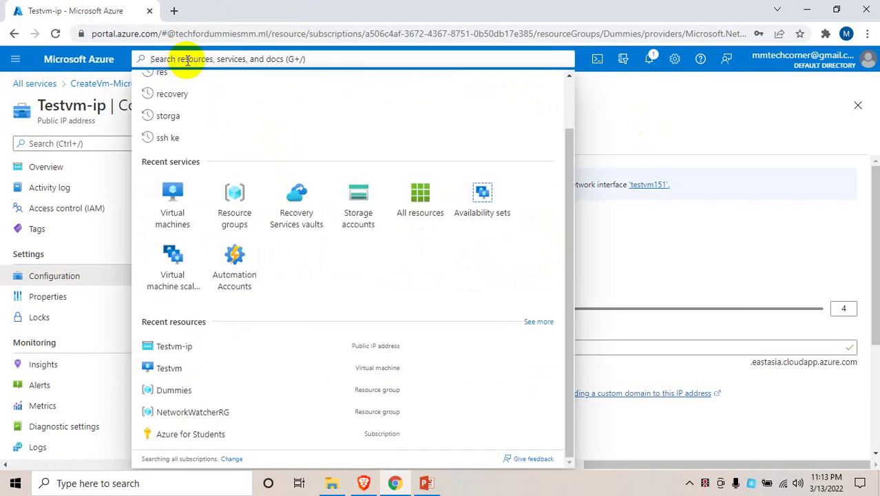
left_click(236, 195)
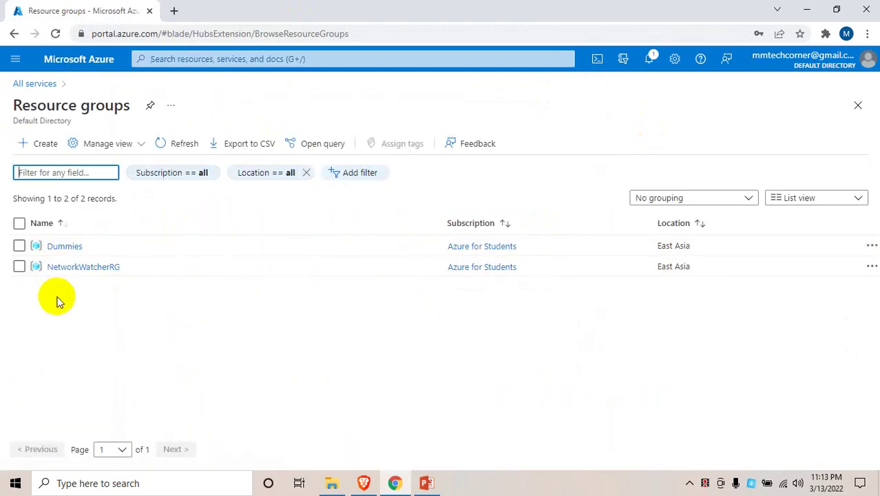
Open Dummies, select all its resources, and confirm deleting the group by entering its name
left_click(66, 247)
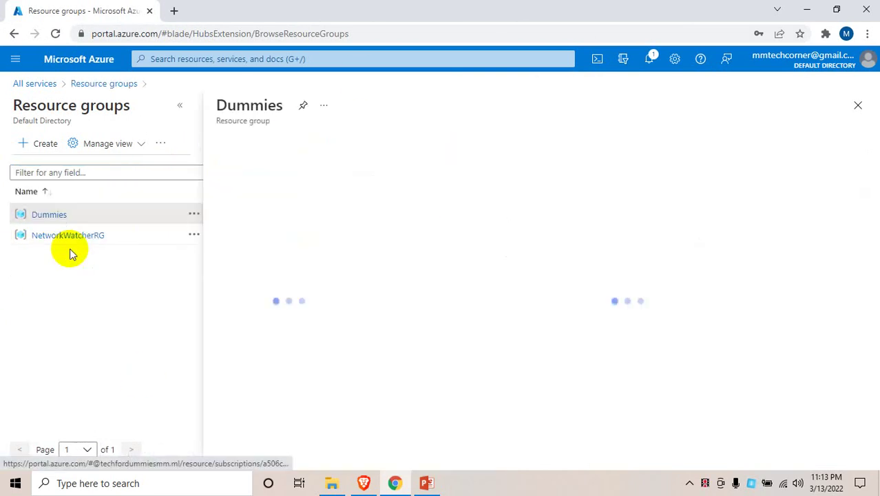
scroll(434, 379, "down", 2)
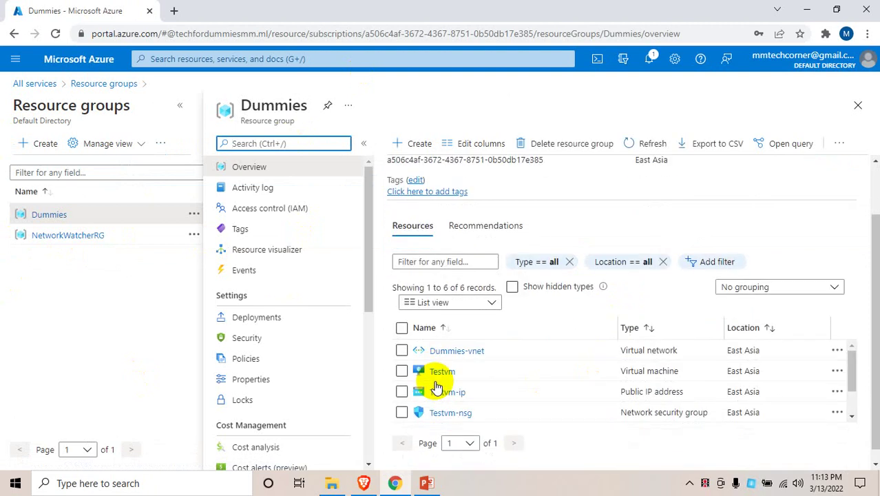
left_click(402, 314)
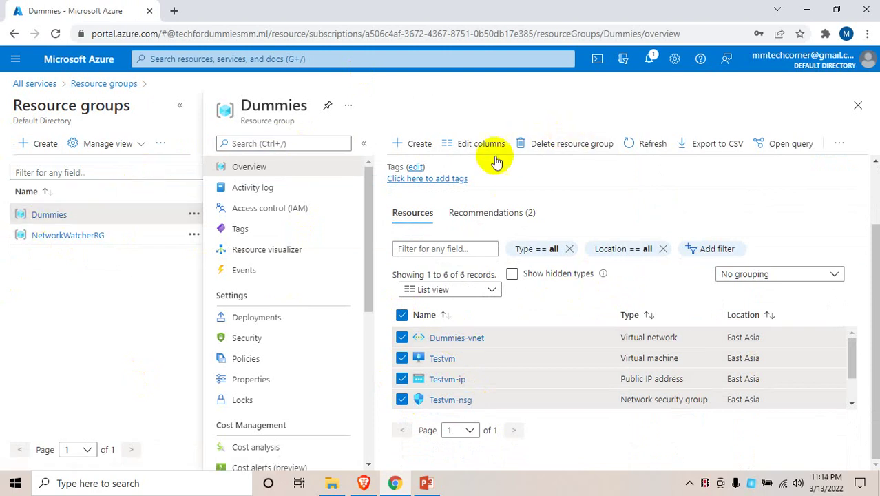
left_click_drag(222, 108, 308, 108)
left_click(560, 143)
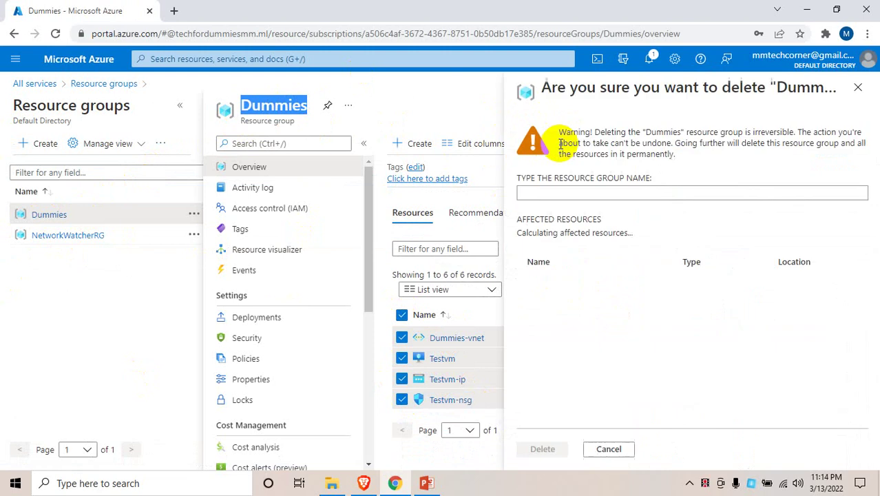
left_click(556, 189)
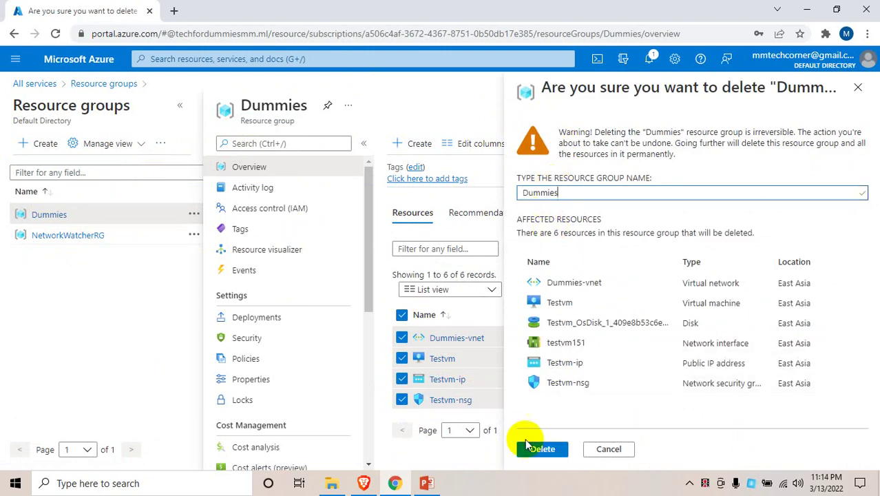
left_click(542, 448)
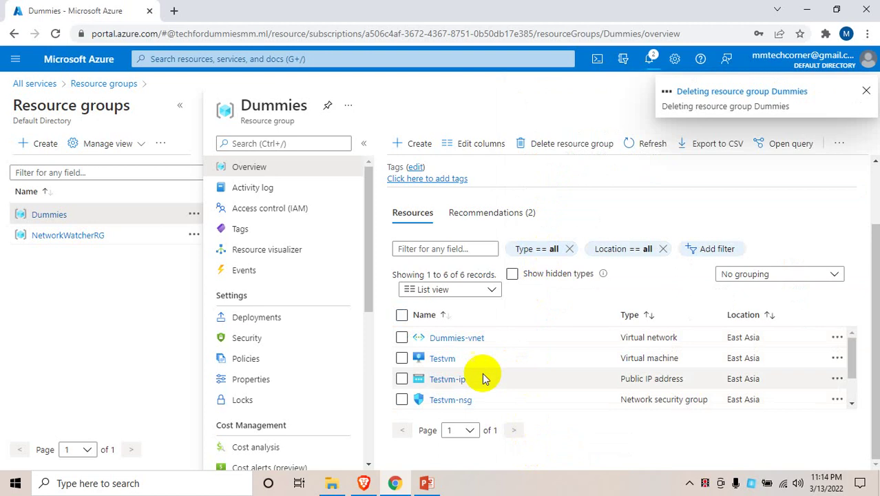
Check the deletion in Notifications and dismiss the saved public IP and deployment succeeded notifications
scroll(428, 341, "down", 2)
scroll(441, 348, "up", 2)
scroll(444, 351, "down", 2)
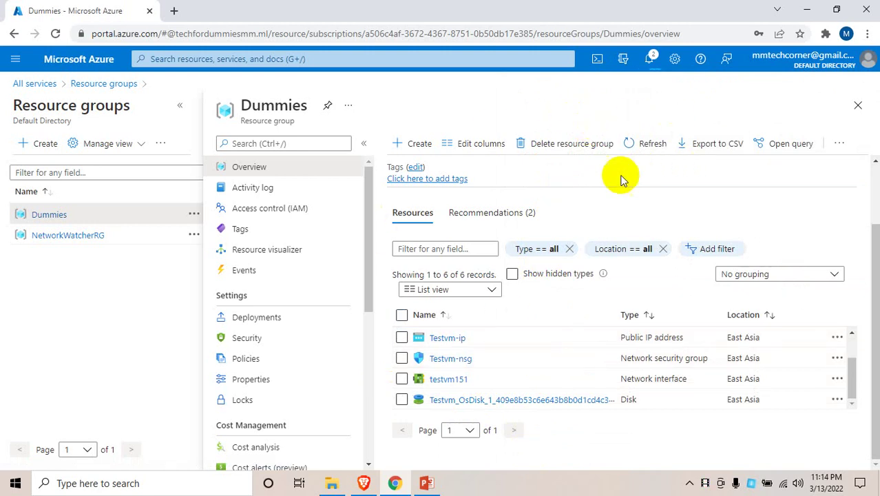
scroll(596, 375, "up", 5)
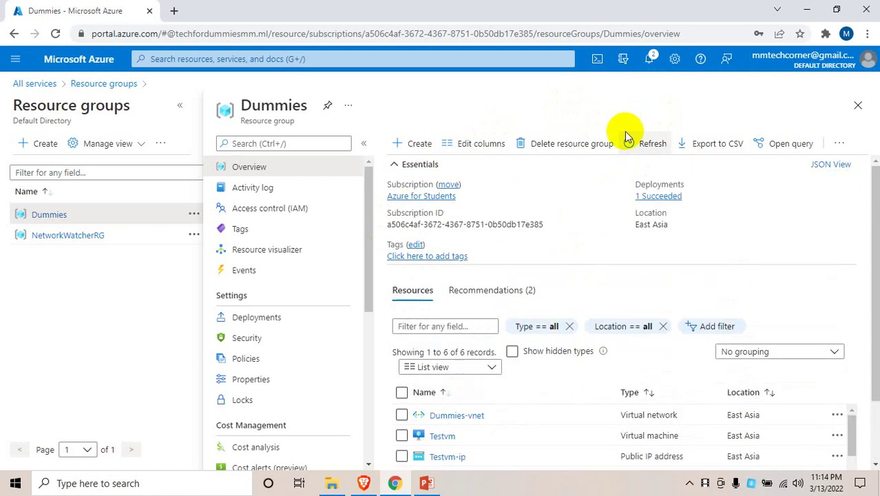
left_click(649, 67)
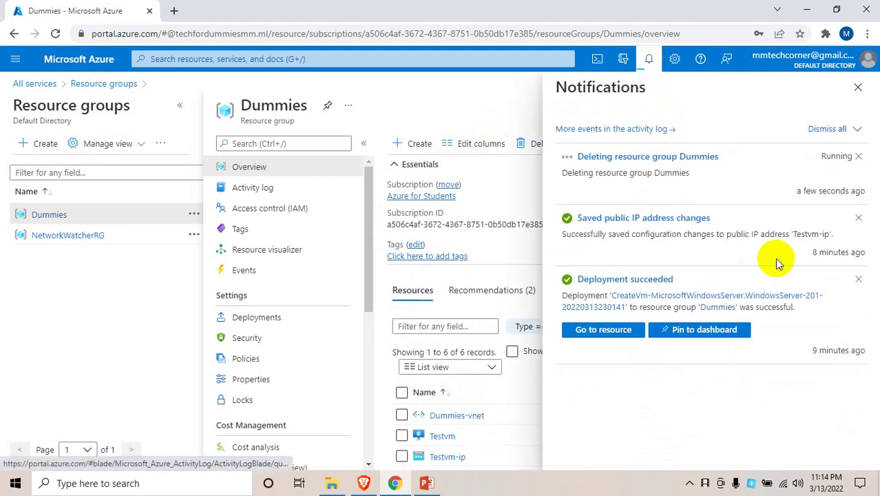
left_click(859, 219)
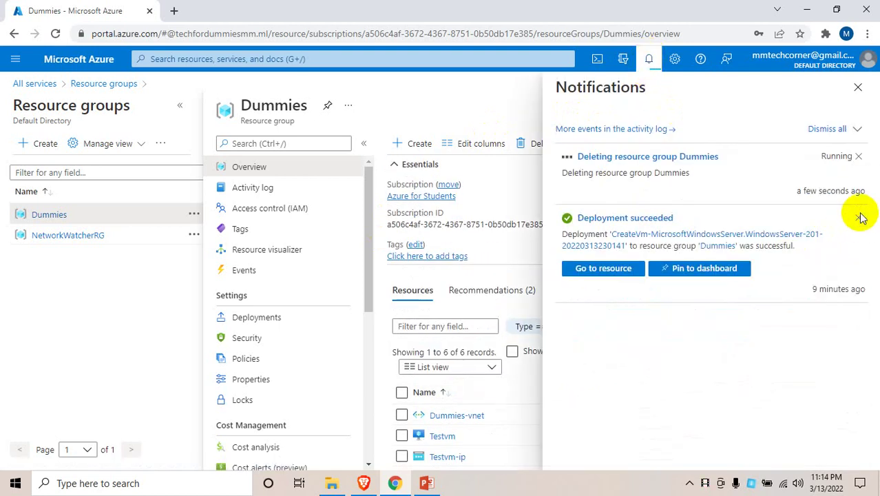
left_click(860, 217)
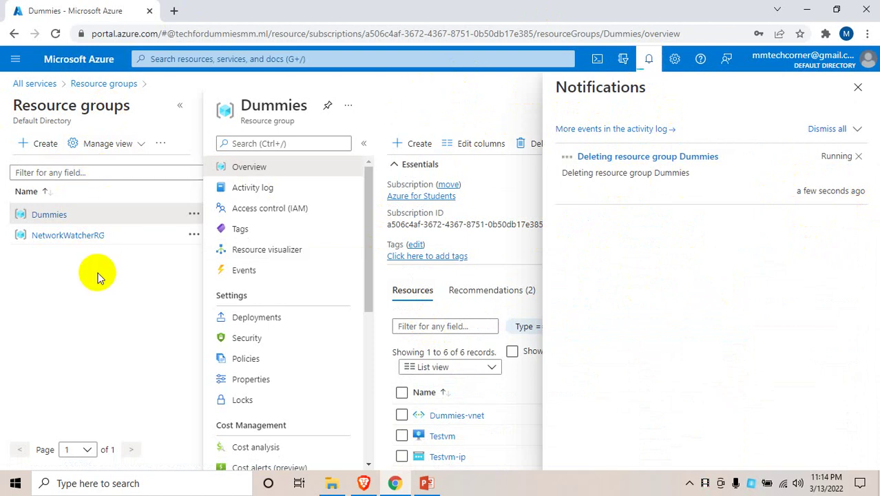
Open the NetworkWatcherRG resource group and recheck whether the Dummies deletion has finished
left_click(52, 214)
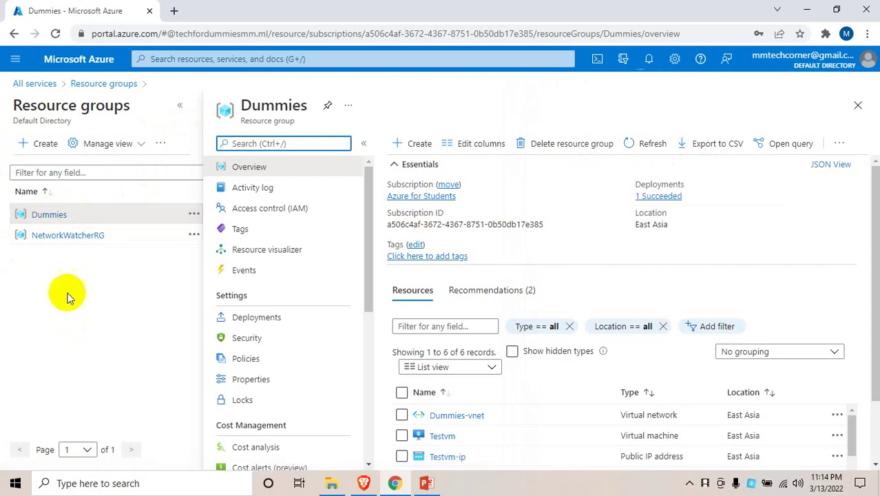
left_click(65, 235)
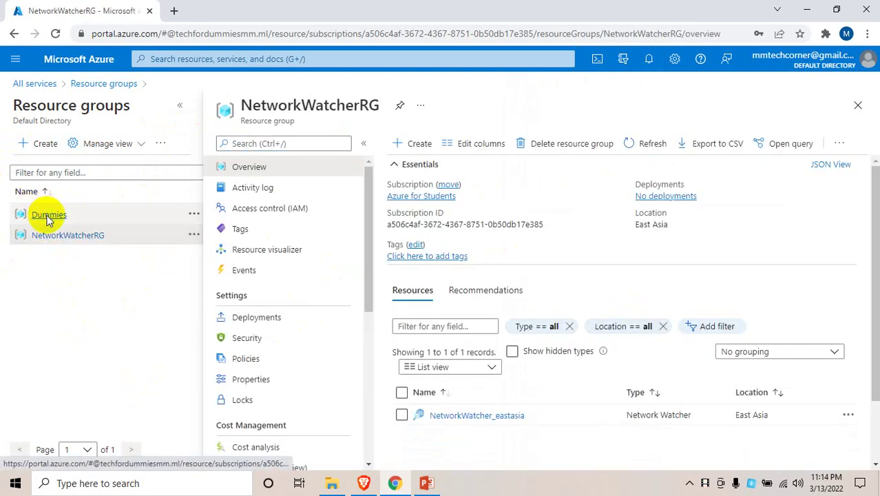
left_click(649, 59)
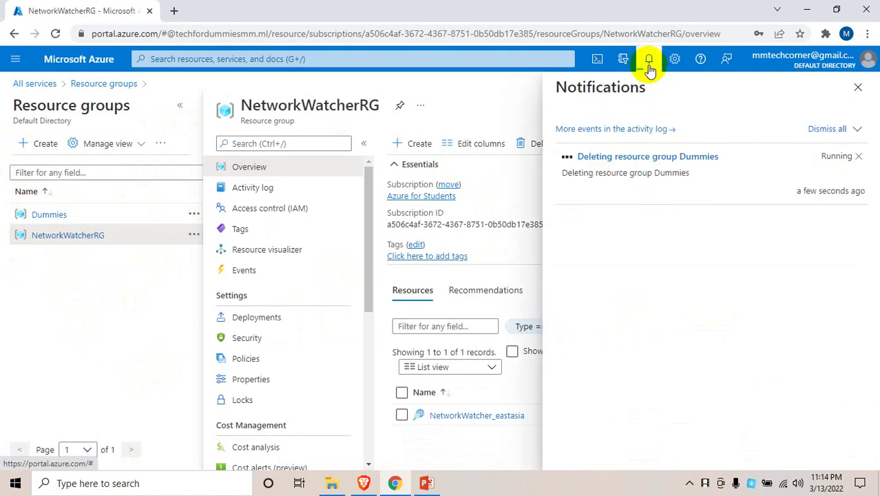